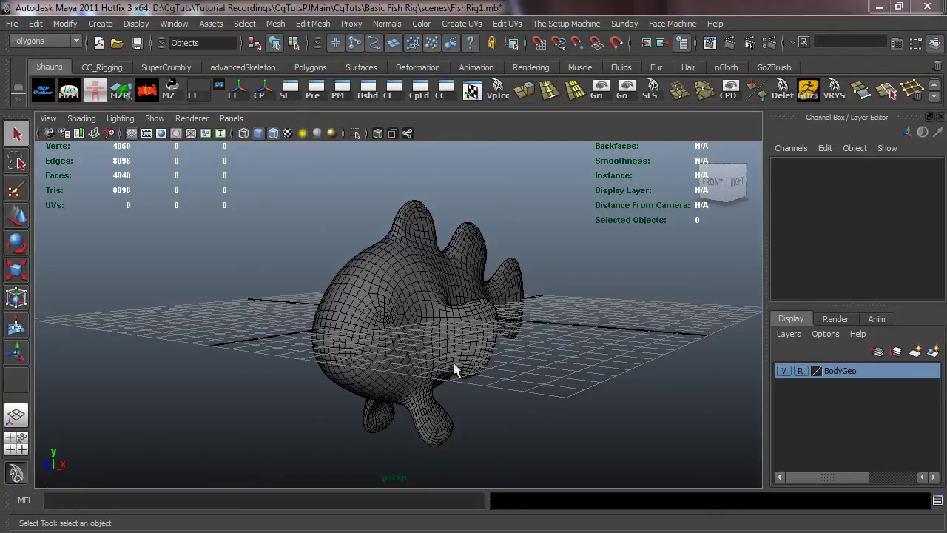
- Examine the fish mesh and its fins from the front and both sides
left_click_drag(462, 346, 437, 350, "alt")
key("w")
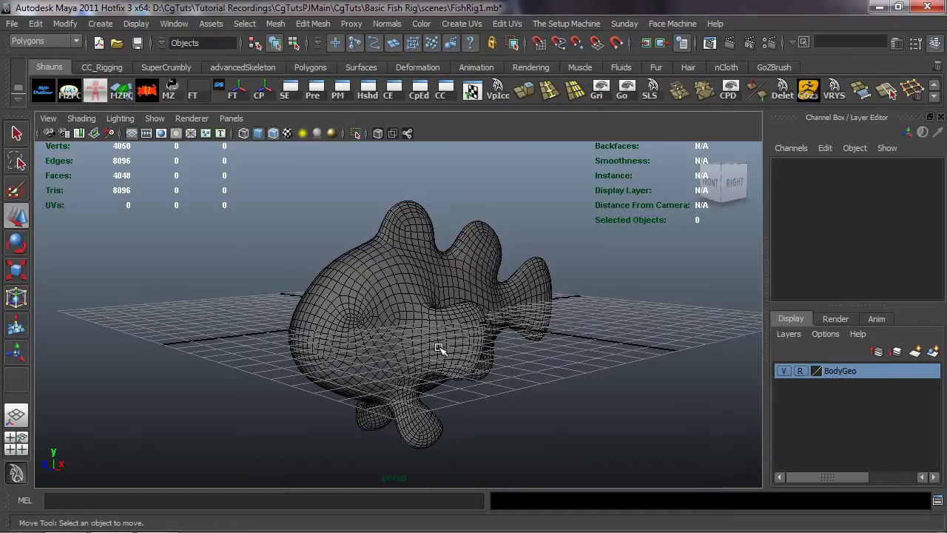
left_click_drag(438, 342, 405, 353, "alt")
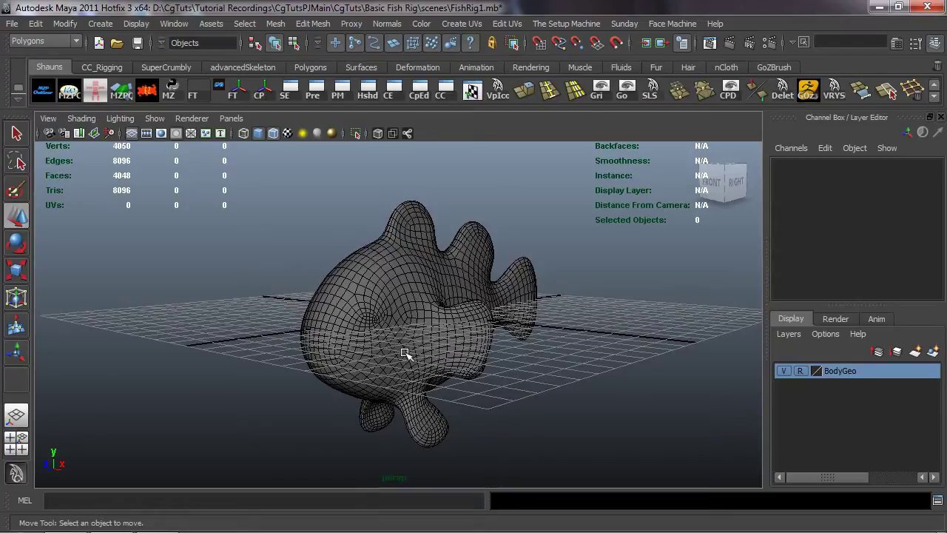
left_click_drag(408, 345, 402, 345, "alt")
middle_click_drag(400, 347, 433, 352, "alt")
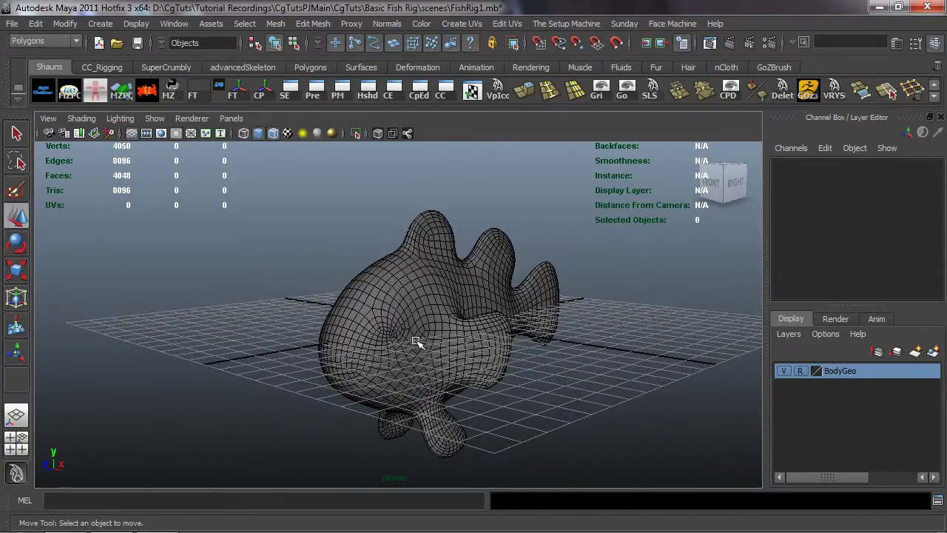
left_click_drag(408, 351, 403, 346, "alt")
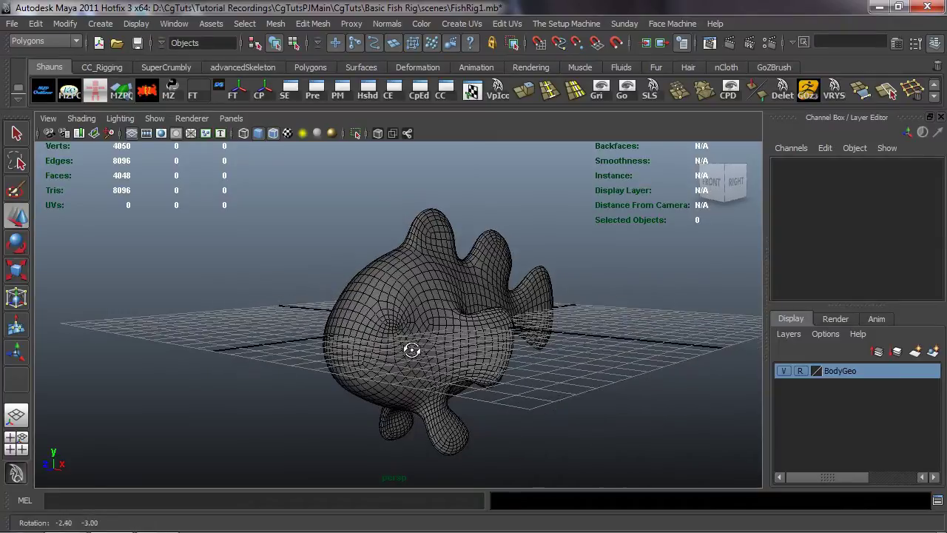
left_click(443, 328, "alt")
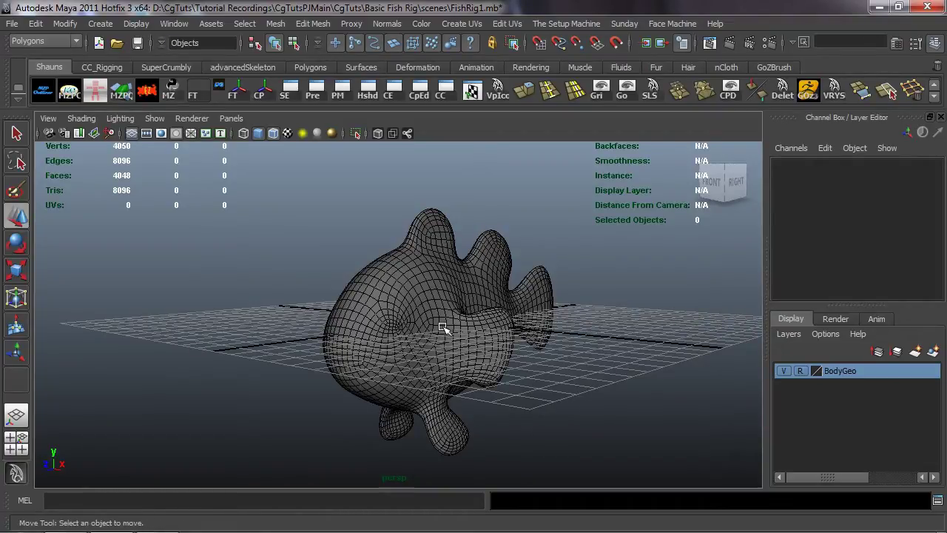
left_click_drag(443, 327, 537, 348, "alt")
left_click_drag(455, 356, 427, 331, "alt")
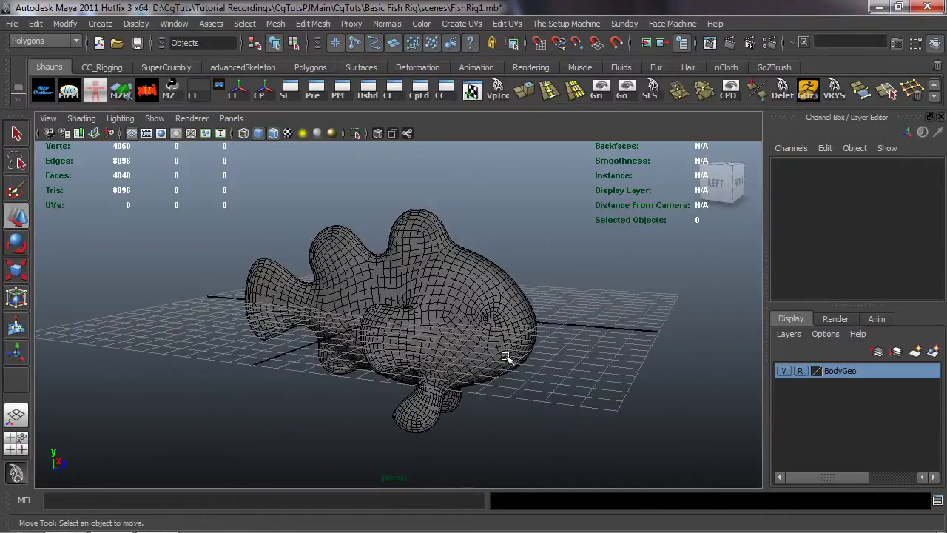
left_click_drag(509, 355, 310, 361, "alt")
middle_click_drag(310, 361, 340, 370, "alt")
left_click_drag(340, 370, 347, 366, "alt")
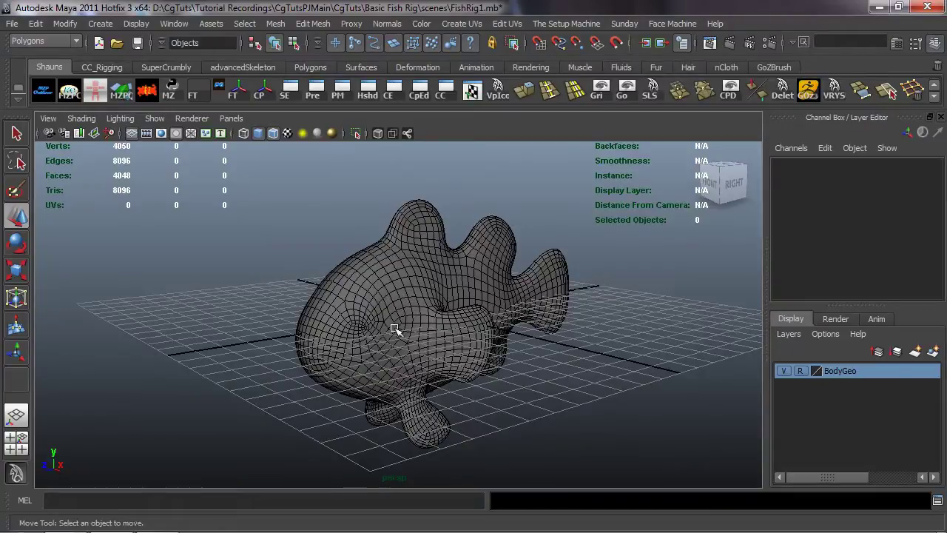
left_click_drag(394, 328, 402, 330, "alt")
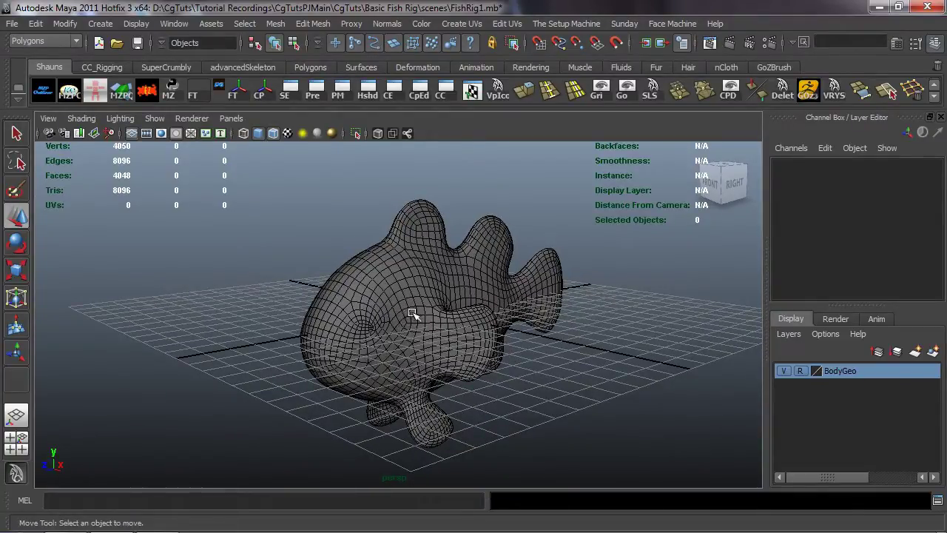
left_click_drag(412, 314, 396, 344, "alt")
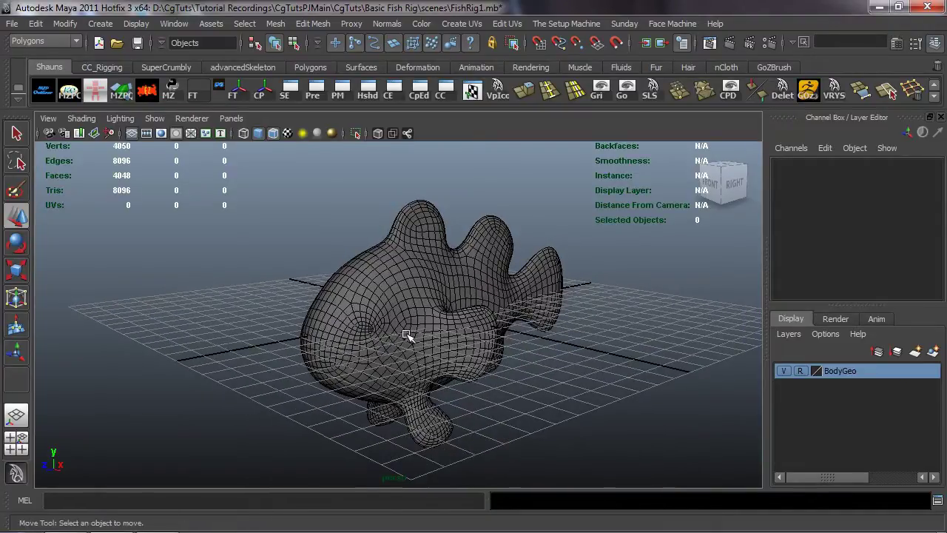
left_click_drag(398, 339, 377, 345, "alt")
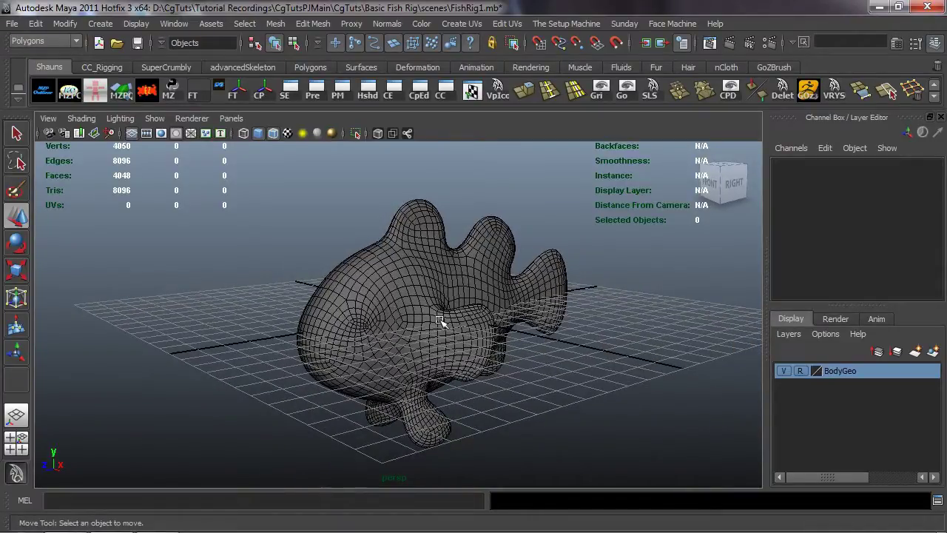
left_click_drag(481, 322, 459, 317, "alt")
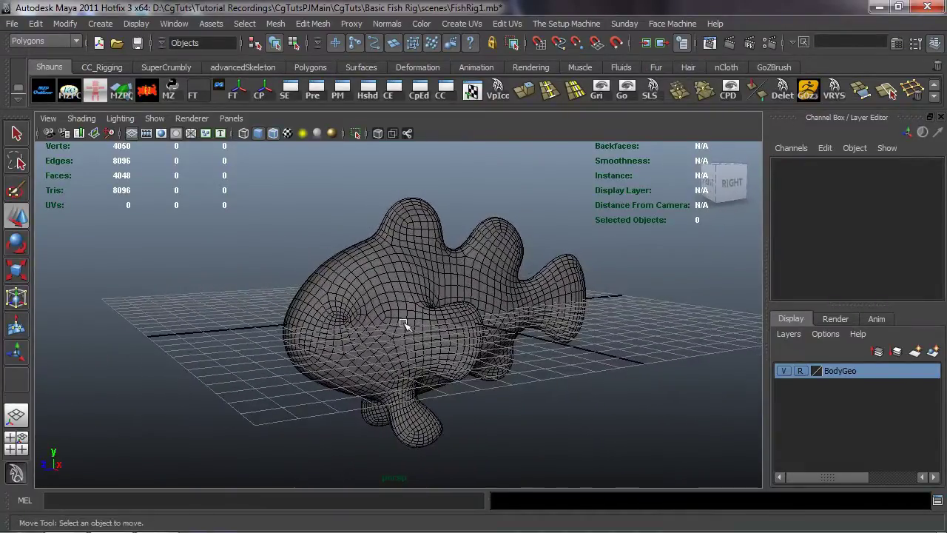
left_click_drag(404, 326, 424, 327, "alt")
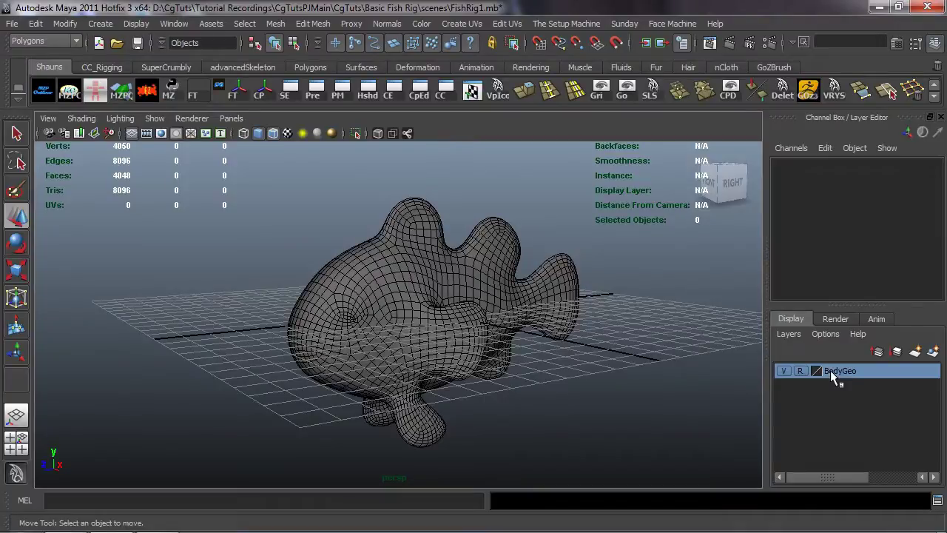
left_click_drag(566, 349, 421, 292, "alt")
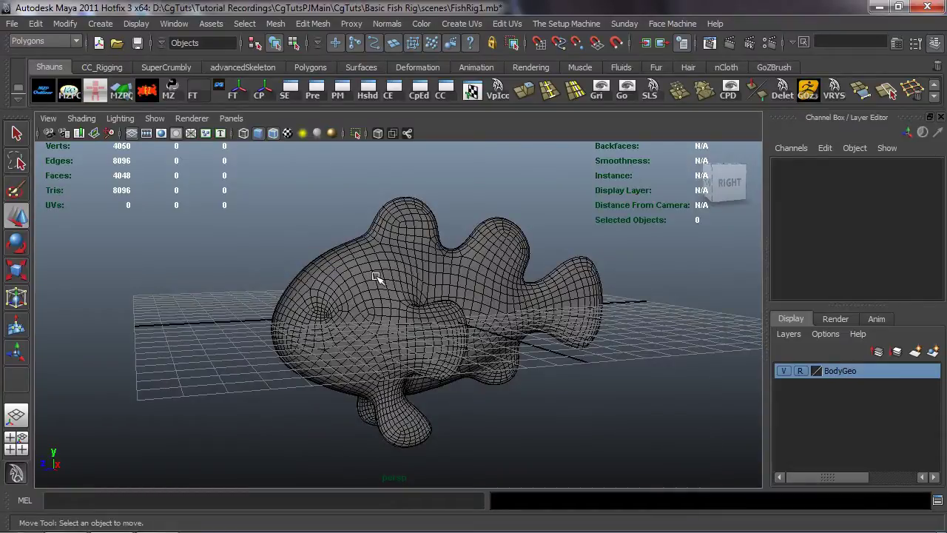
mouse_move(384, 293)
left_mouse_down("alt")
mouse_move(419, 289)
mouse_move(384, 301)
left_mouse_up("alt")
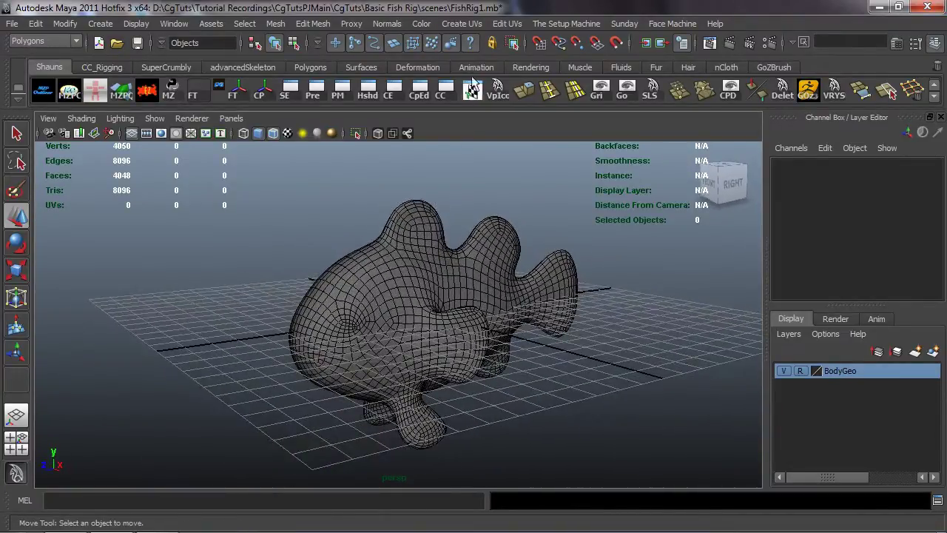
- Draw a two-joint chain with the Joint tool in the side view, from the base of the tail to the tail fin's tip
left_click(469, 64)
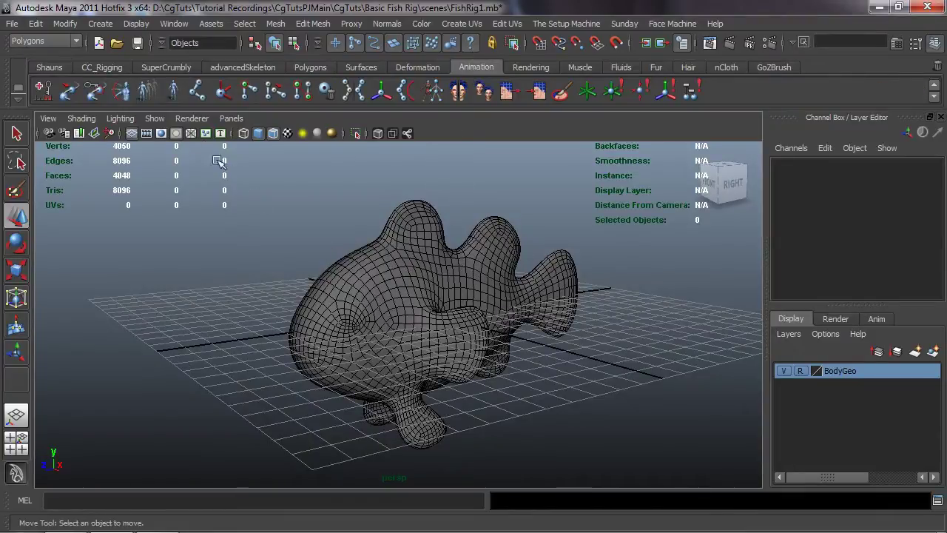
left_click(198, 97)
left_click_drag(433, 313, 379, 313, "alt")
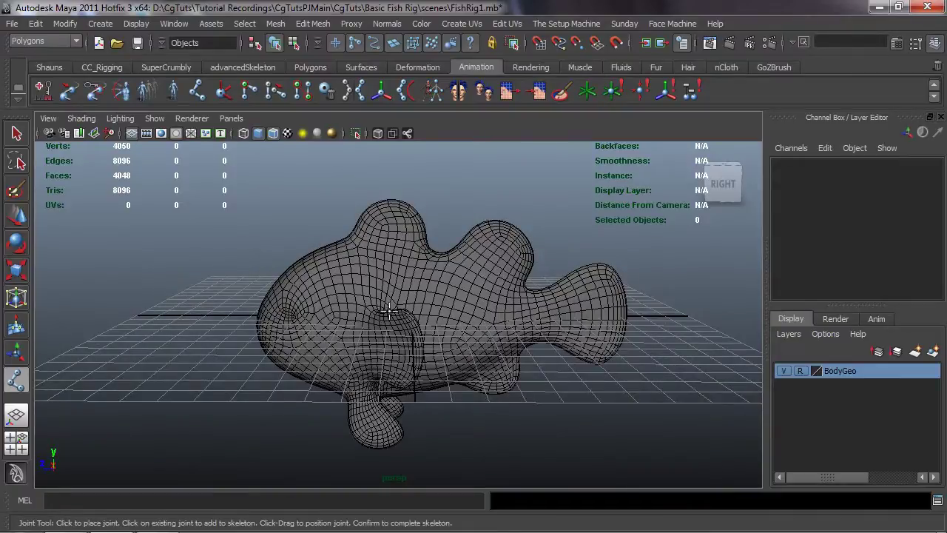
key("space")
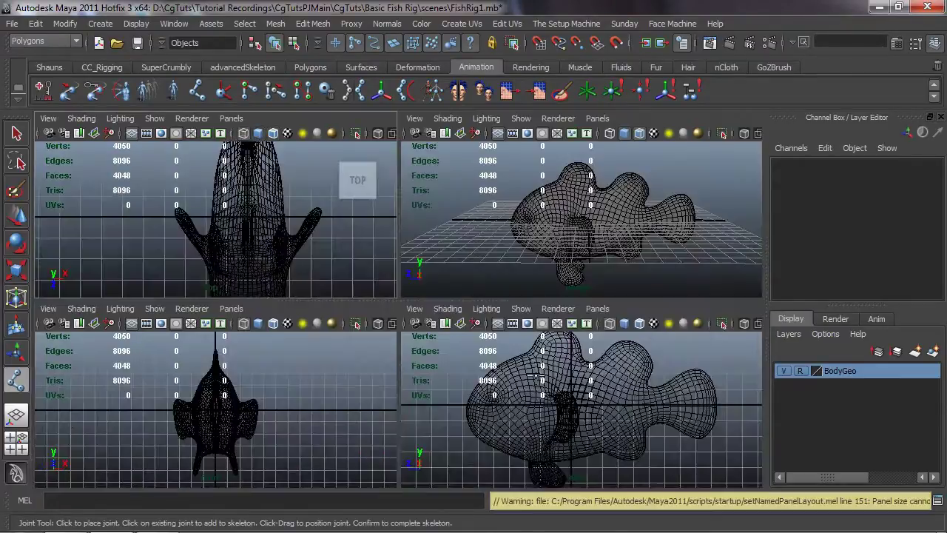
key("space")
middle_click_drag(490, 358, 479, 339, "alt")
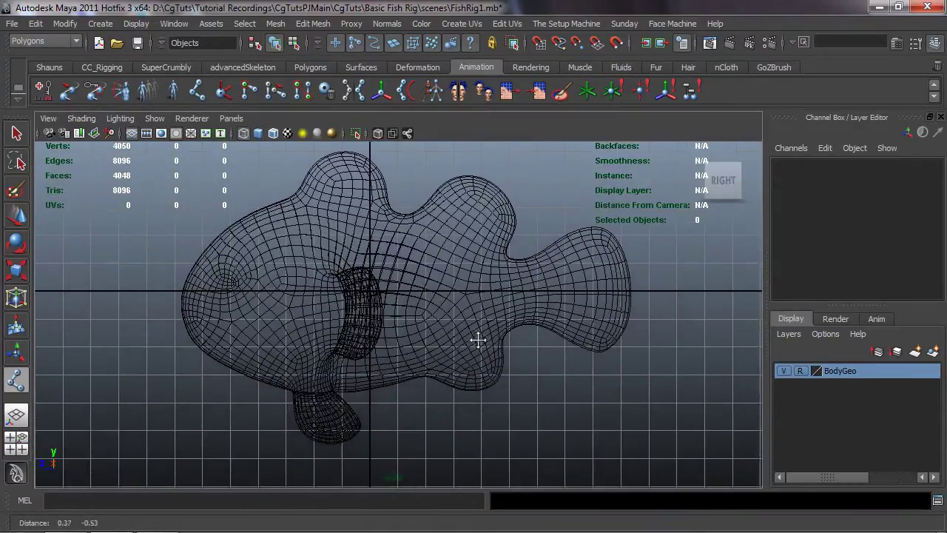
left_click(521, 287)
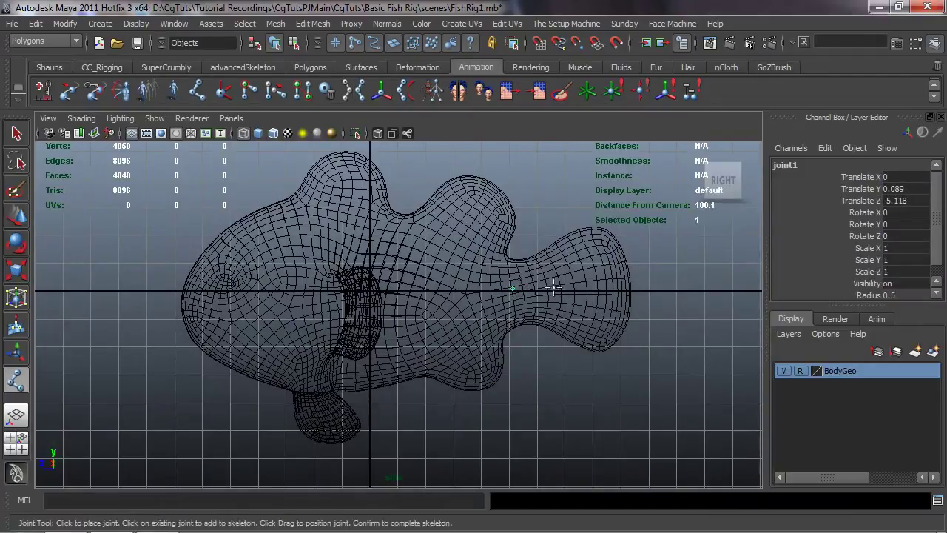
left_click(617, 289)
left_click_drag(617, 289, 628, 289)
key("Return")
key("w")
- Draw a separate six-joint spine chain along the body's centre line in the side view, from behind the side fin to the nose
key("space")
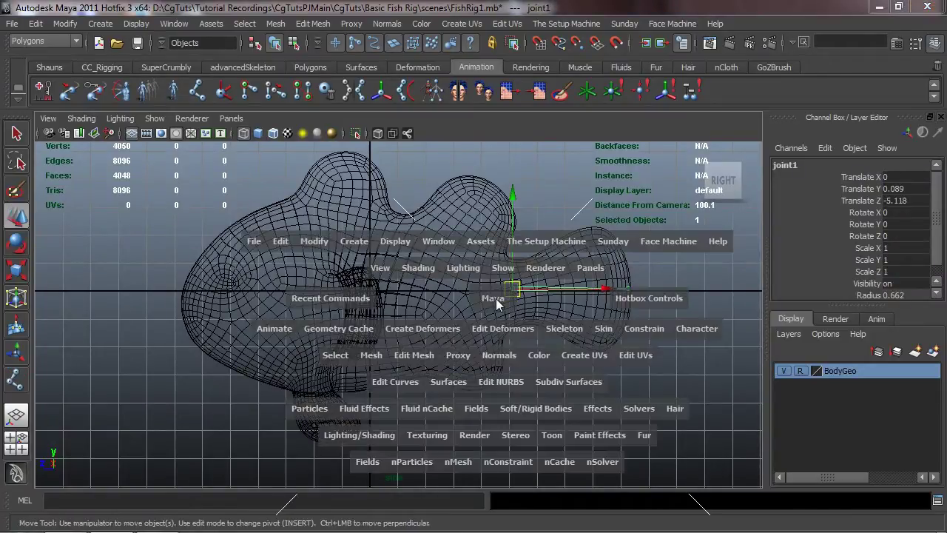
middle_click_drag(486, 298, 521, 309, "alt")
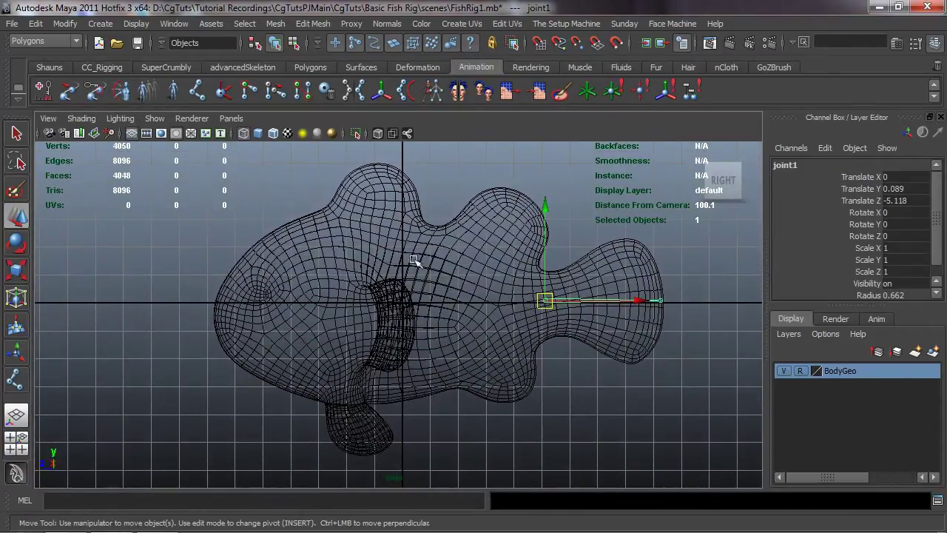
middle_click_drag(441, 300, 432, 301, "alt")
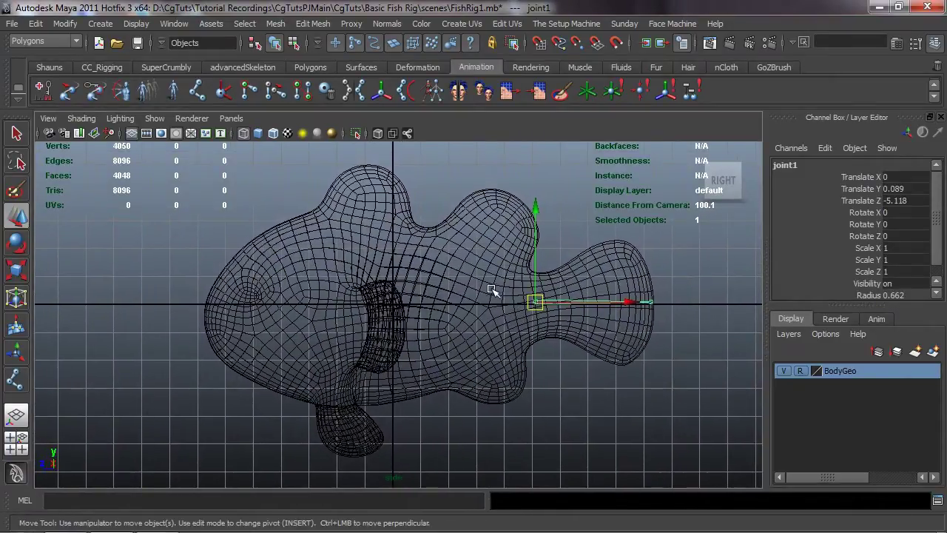
key("y")
left_click(475, 304)
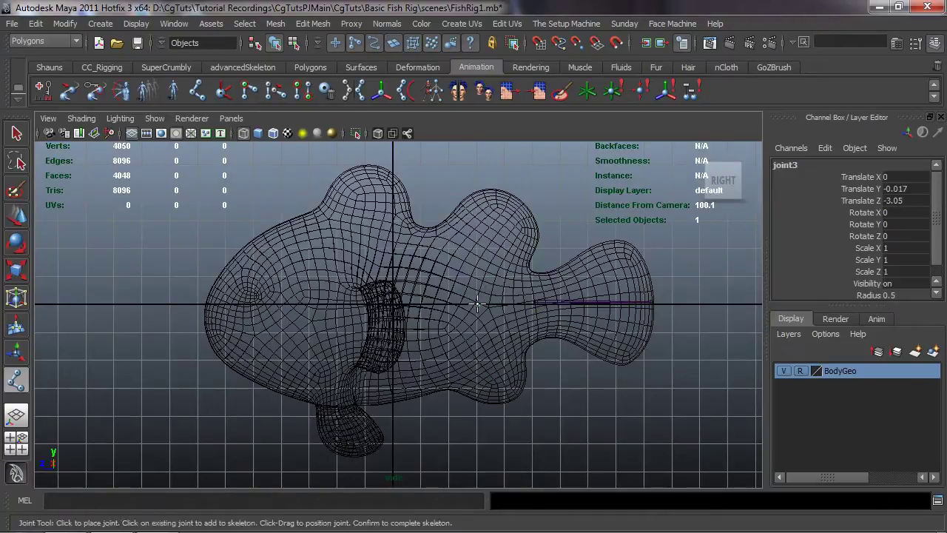
left_click(426, 303)
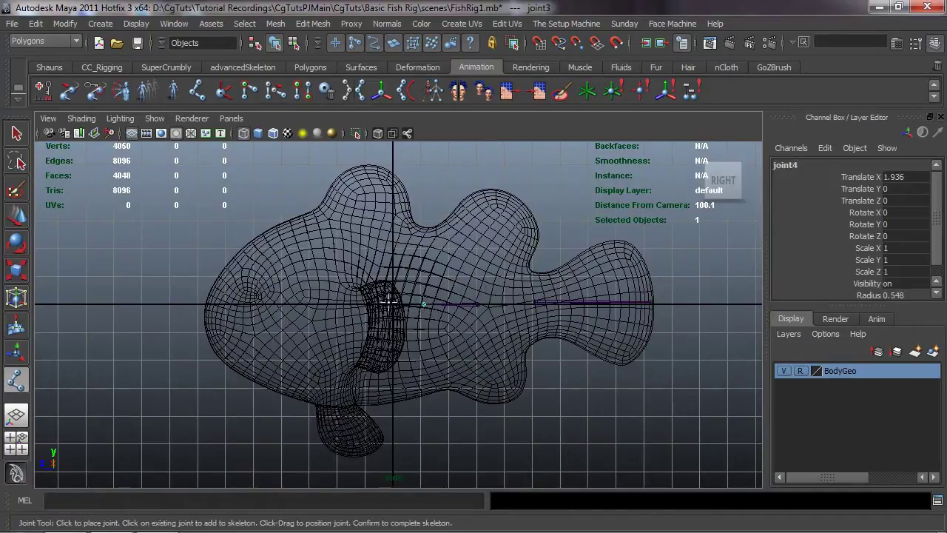
left_click(366, 303)
left_click(330, 300)
left_click_drag(330, 300, 289, 303)
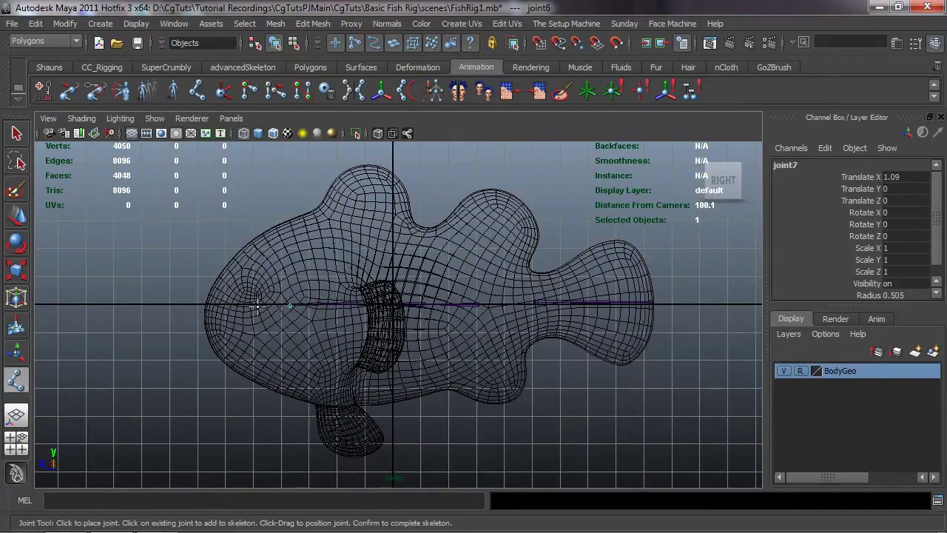
left_click_drag(222, 305, 203, 306)
key("w")
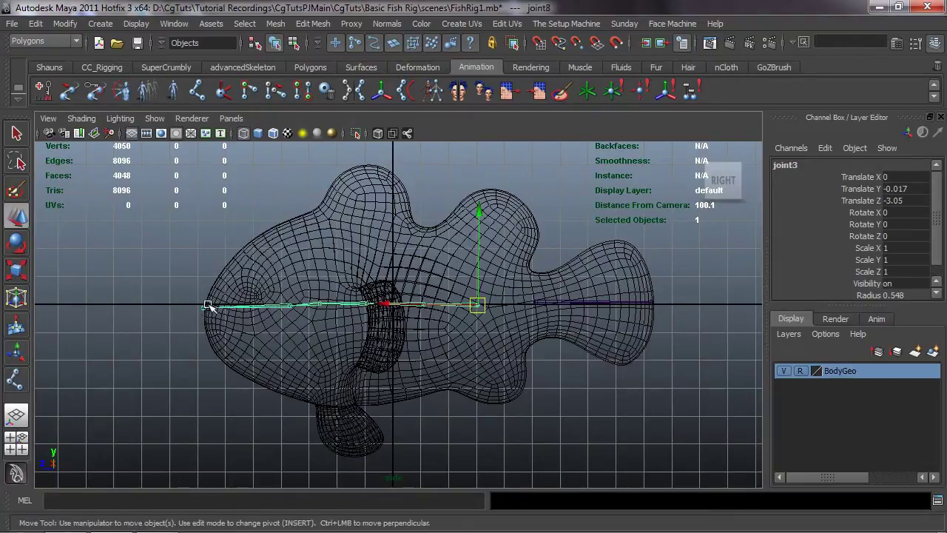
- Draw a two-joint chain in the side view from the base of the bottom fin to its tip
key("y")
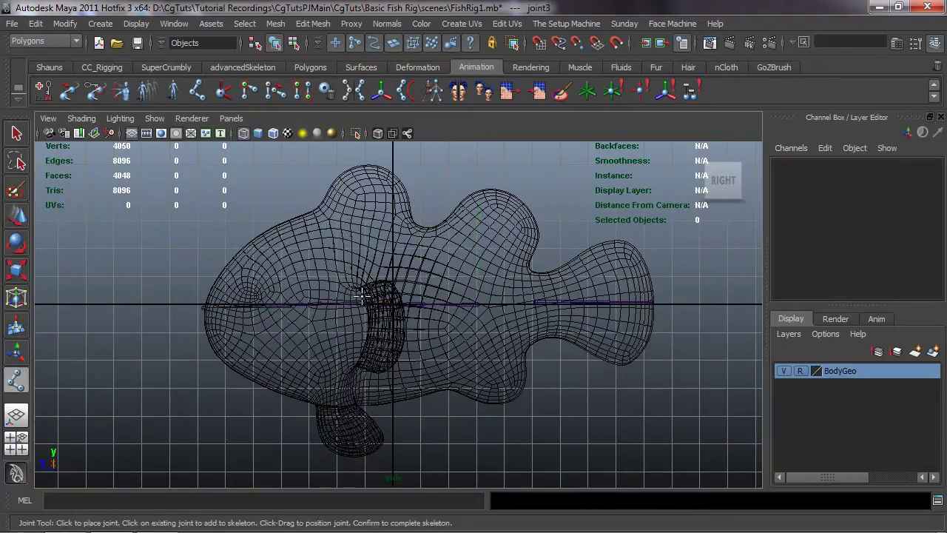
middle_click_drag(364, 398, 370, 300, "alt")
left_click_drag(347, 301, 338, 299)
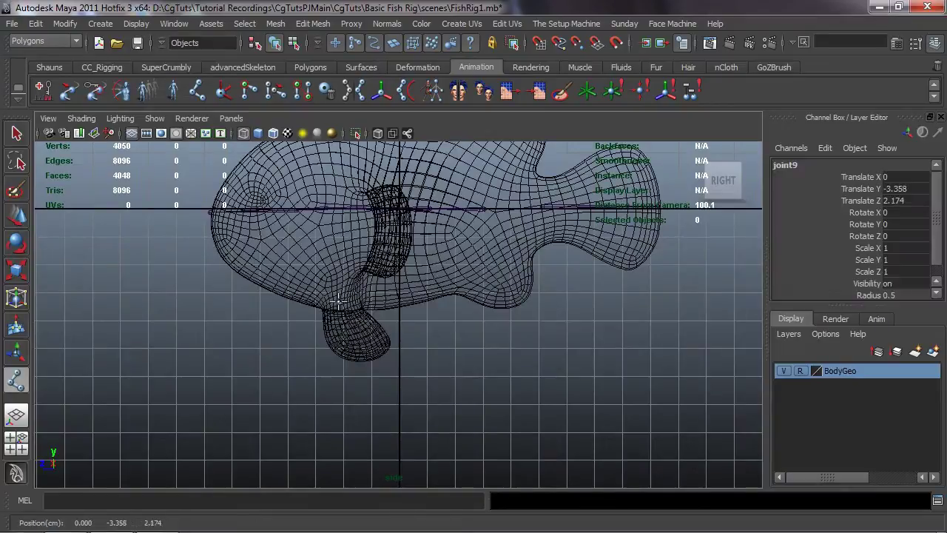
left_click_drag(361, 343, 370, 356)
key("Return")
key("w")
- Return to the perspective view and turn on X-Ray display for joints
key("space")
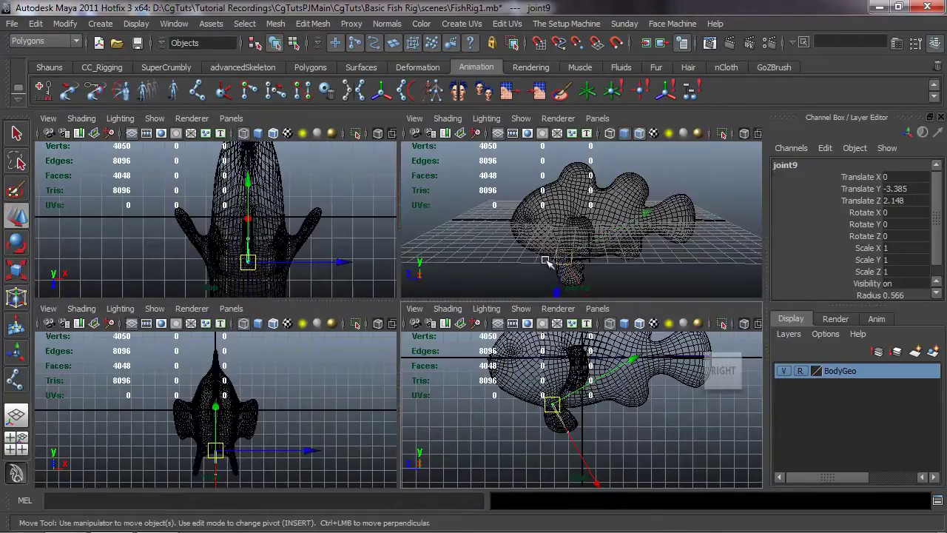
key("space")
left_click_drag(466, 292, 400, 290, "alt")
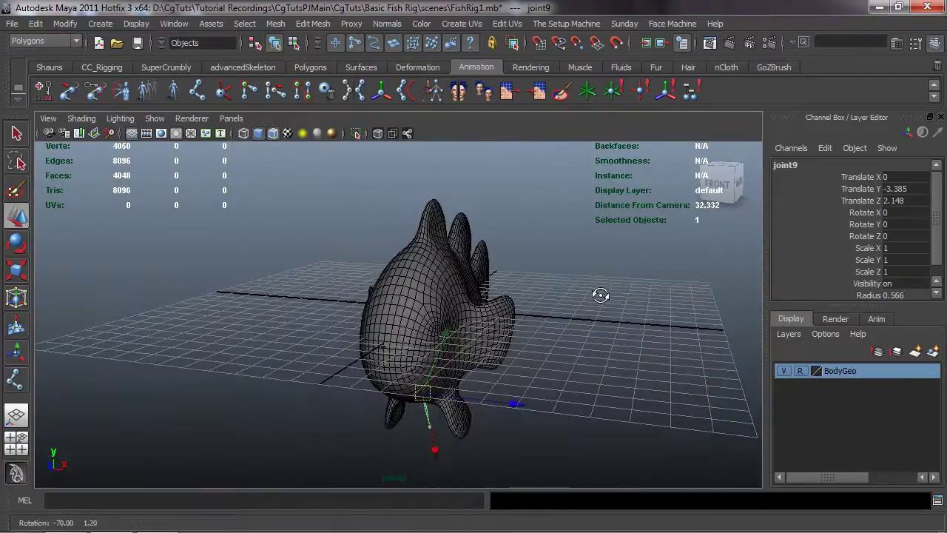
left_click(79, 118)
left_click(95, 291)
- Move the bottom fin chain sideways into the fish's left bottom fin and shift its end joint outward to the fin's tip
middle_click_drag(340, 381, 317, 309, "alt")
scroll(317, 308, "up", 5)
left_click_drag(318, 309, 355, 307, "alt")
middle_click_drag(375, 310, 346, 277, "alt")
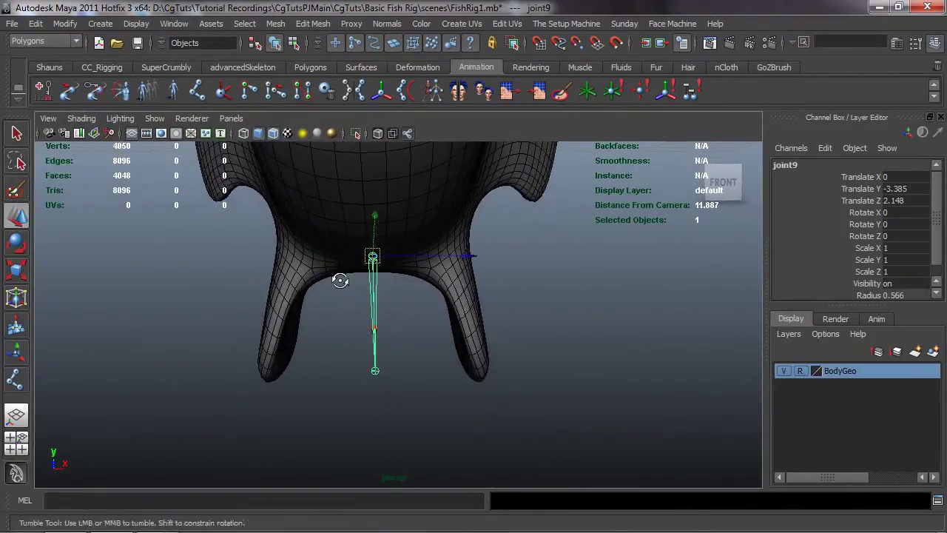
left_click_drag(340, 279, 347, 281, "alt")
left_click_drag(466, 257, 555, 267)
key("Down")
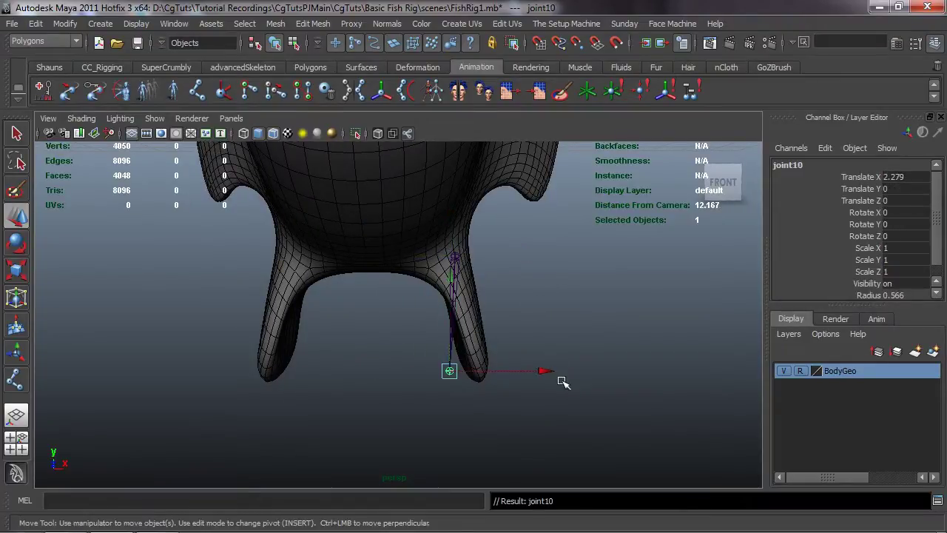
left_click_drag(545, 370, 575, 372)
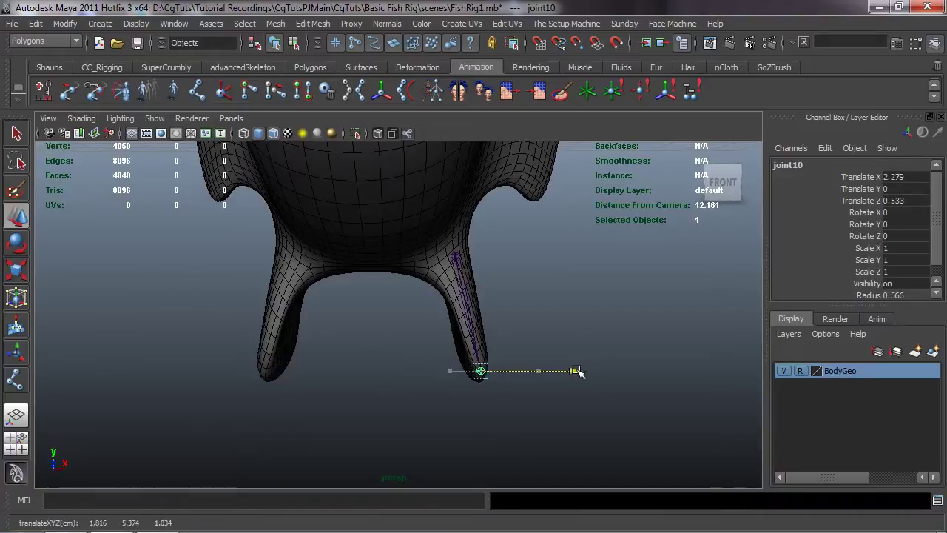
- Fine-tune the left bottom fin joints, placing the root at Translate X 1.226 and nudging the end joint back onto the fin's tip
left_click(454, 255)
left_click_drag(540, 258, 537, 257)
left_click(479, 370)
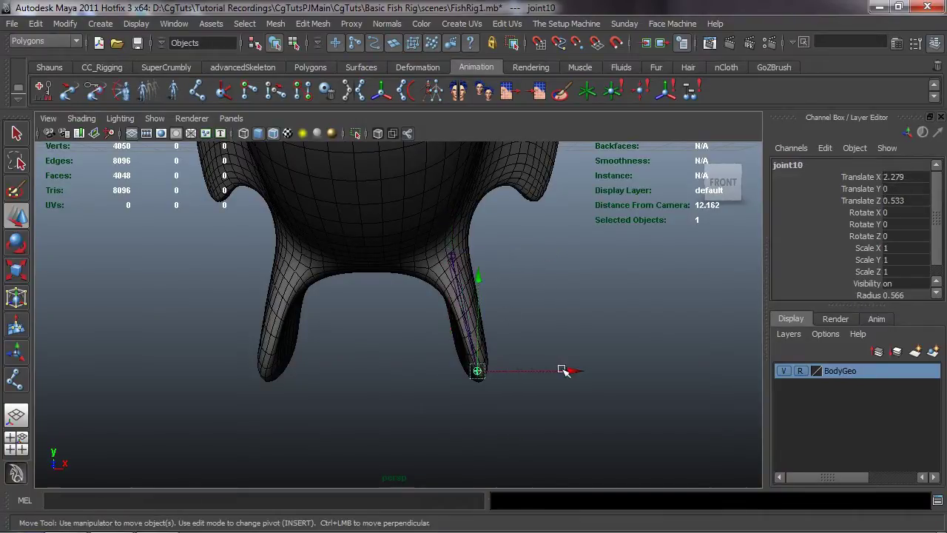
left_click_drag(567, 372, 573, 372)
left_click(525, 296)
- Rename the root joint of the left bottom fin L_Bottom_Rutter_Fin
left_click(451, 255)
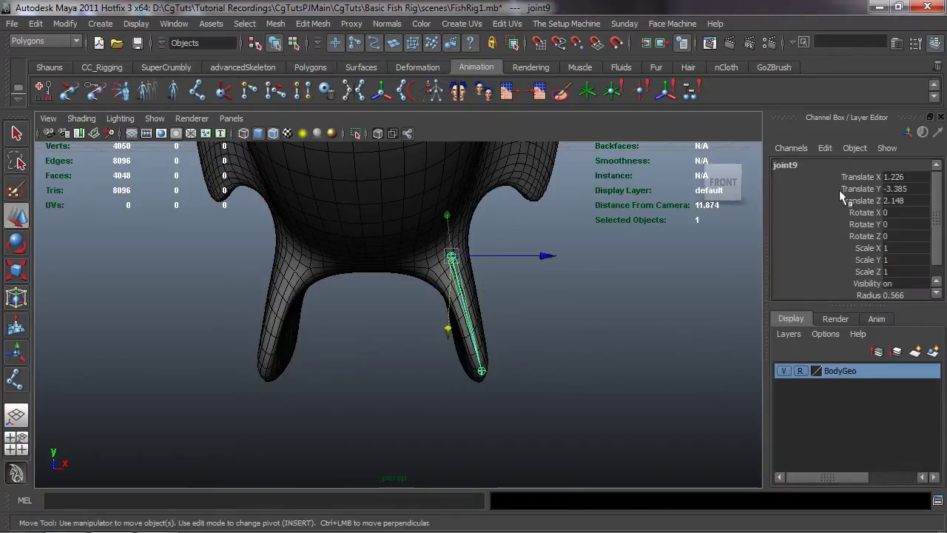
left_click(818, 164)
type("L Bottom Rutter")
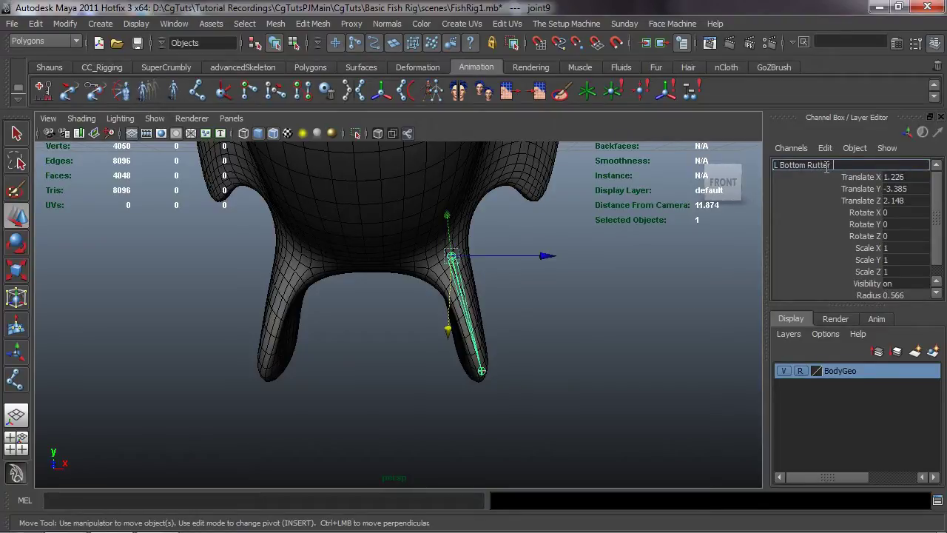
type(" Fin")
key("Return")
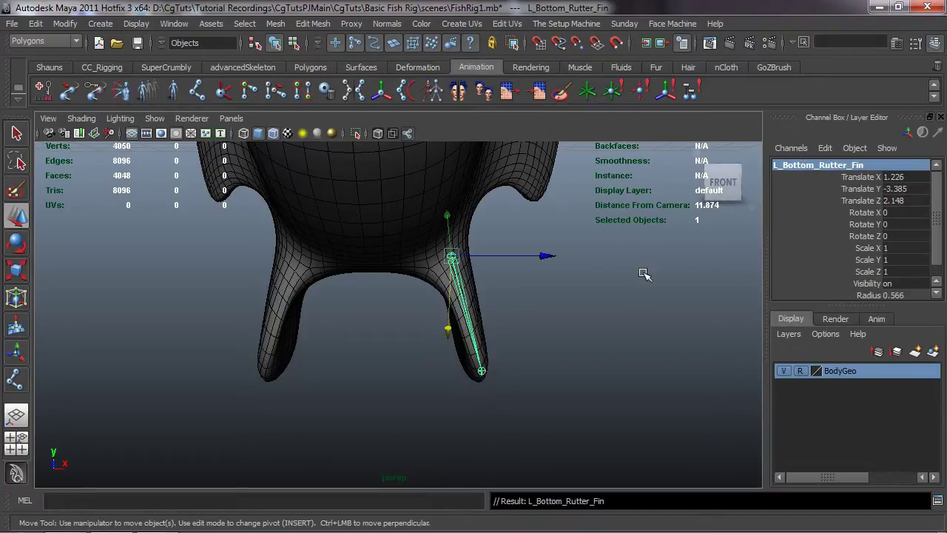
- Rename the end joint at the left bottom fin's tip L_R_B_End
key("Down")
double_click(803, 165)
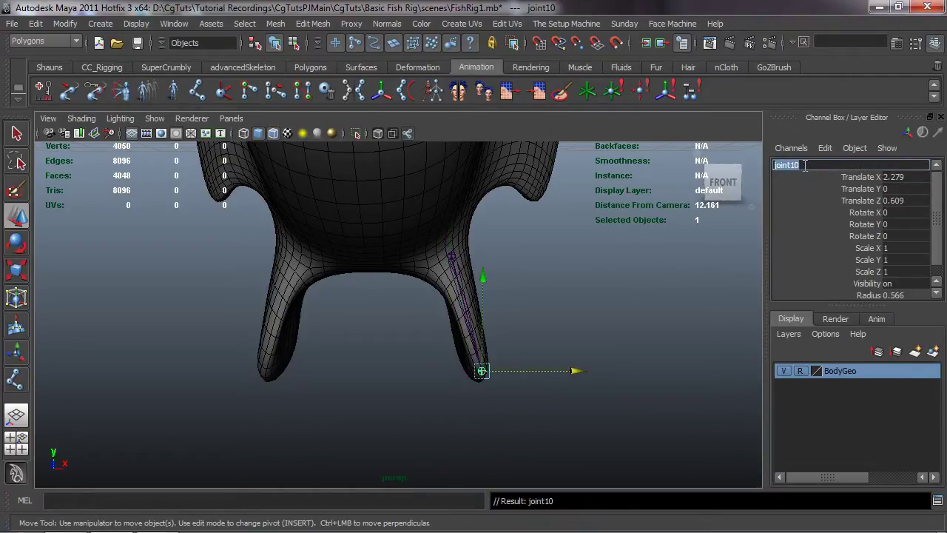
type("L_R_B_End")
key("Return")
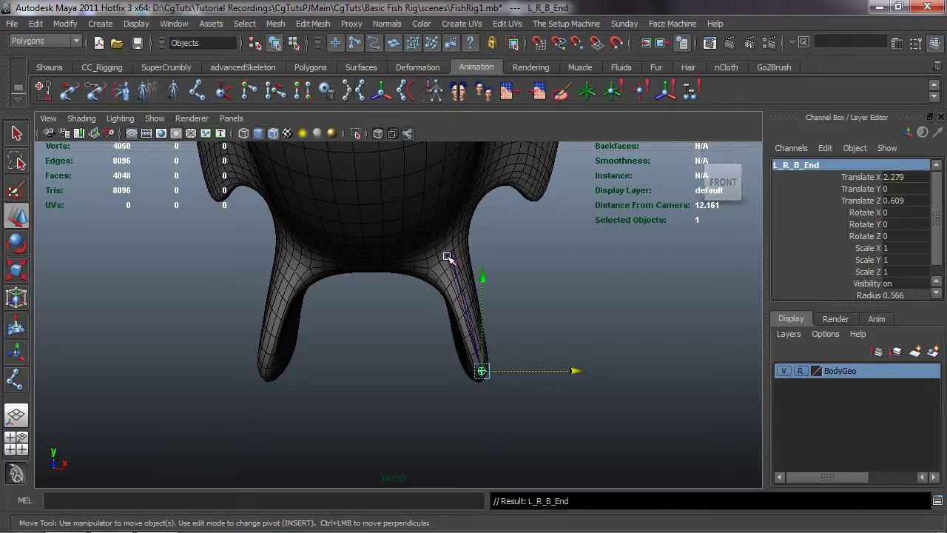
- Shorten the name of the left bottom fin's root joint to L_R_B_1, matching its end joint
key("Up")
double_click(827, 164)
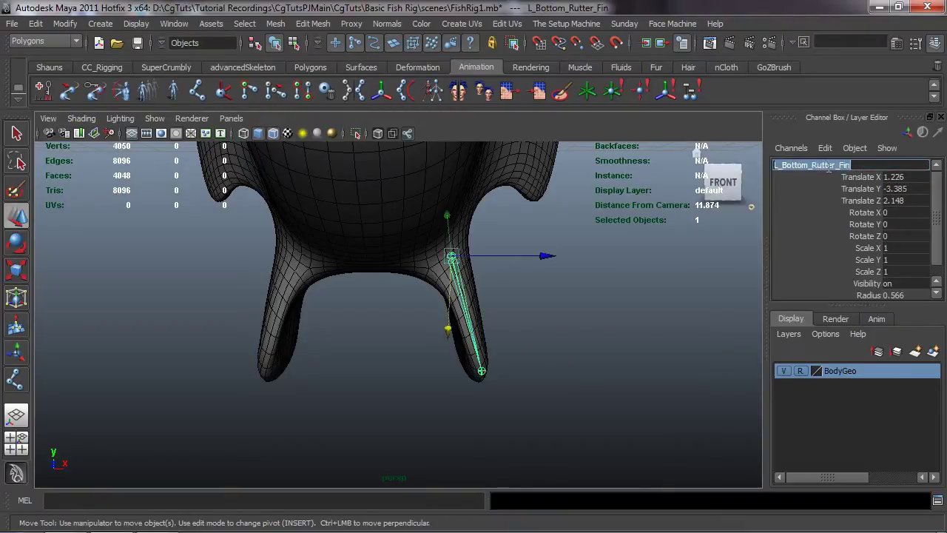
key("End")
key("BackSpace")
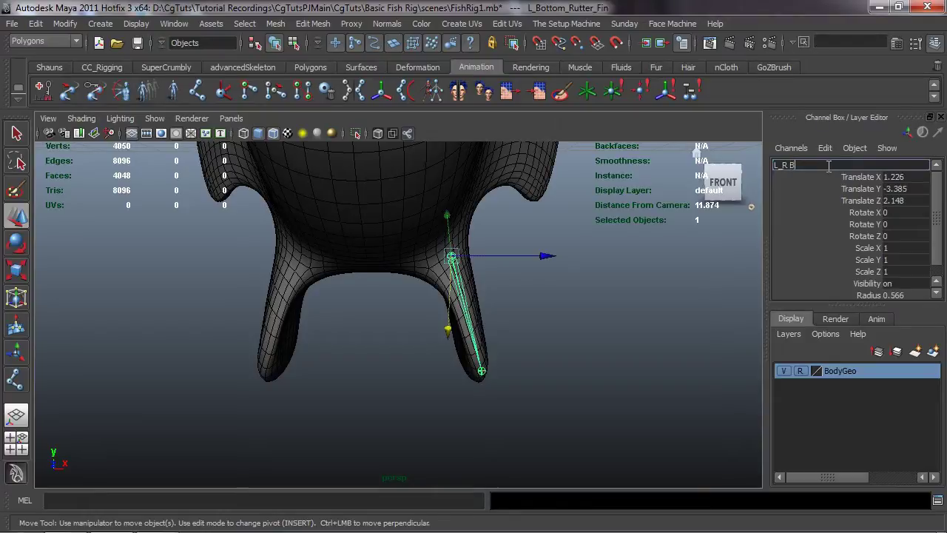
type("_R_B_1")
key("Return")
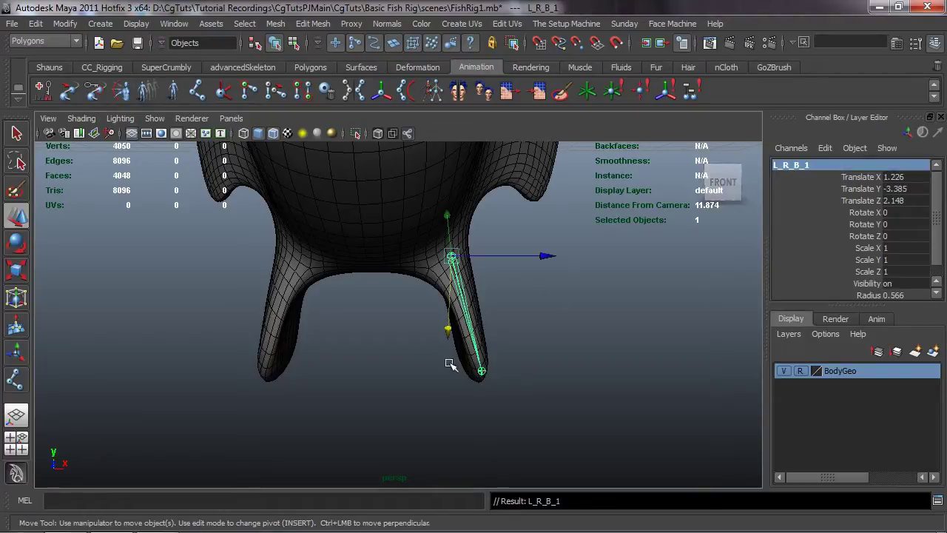
- Draw a two-joint chain about 1.49 units long in the side view, from the side fin's front base to its rear edge
left_click(577, 318)
left_click_drag(583, 318, 461, 296, "alt")
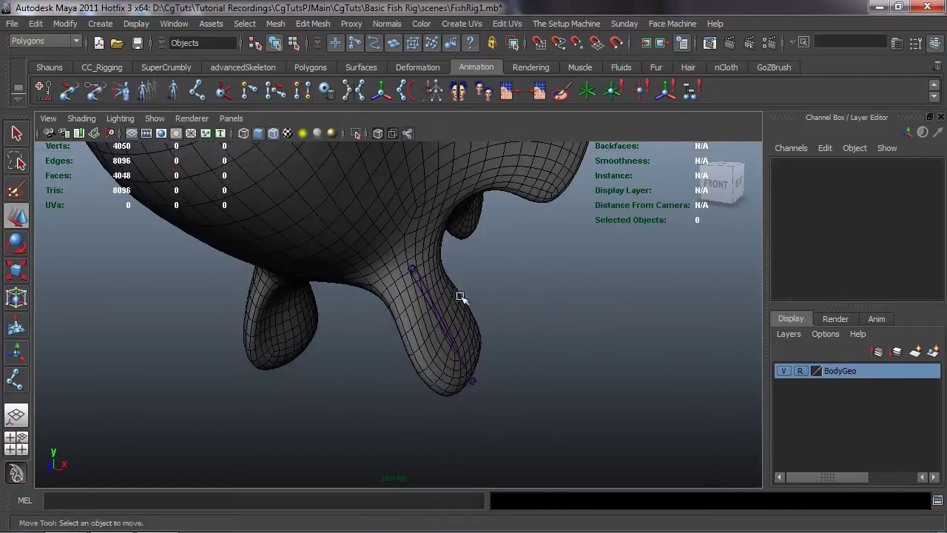
left_click(197, 91)
key("space")
key("space")
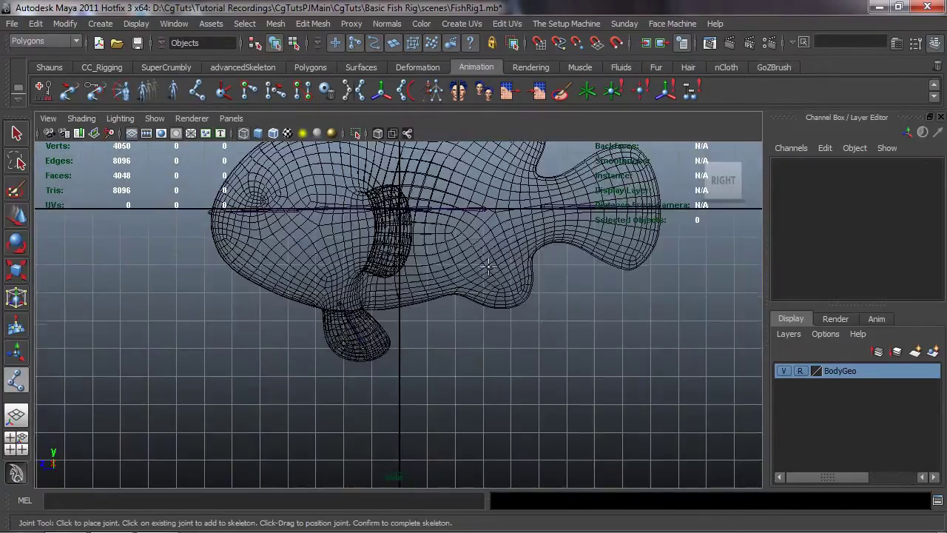
middle_click_drag(489, 281, 482, 345, "alt")
scroll(482, 346, "up", 3)
scroll(481, 345, "up", 3)
left_click(354, 300)
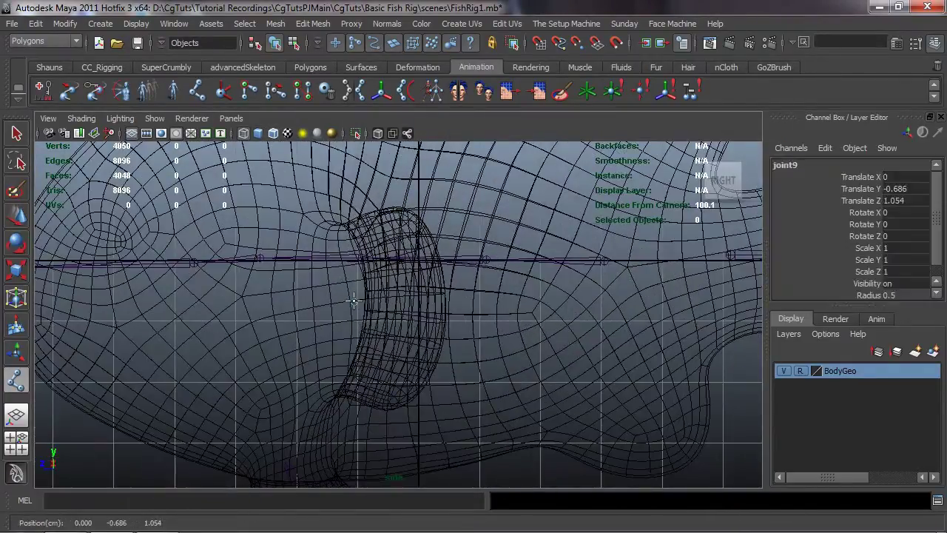
left_click_drag(442, 302, 445, 302)
key("Return")
key("w")
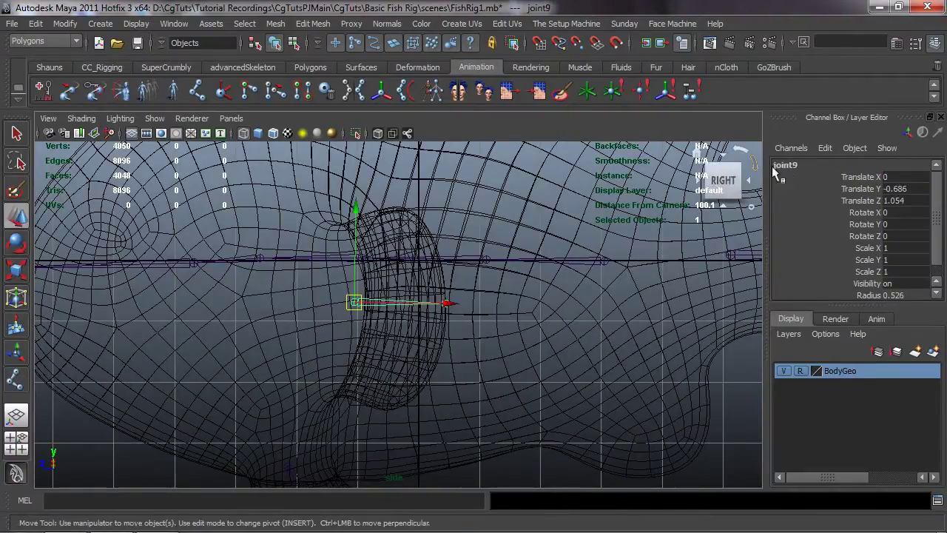
- Rename the root joint of the new side fin chain L_R_F_S_1
left_click(795, 165)
type("LRF_1")
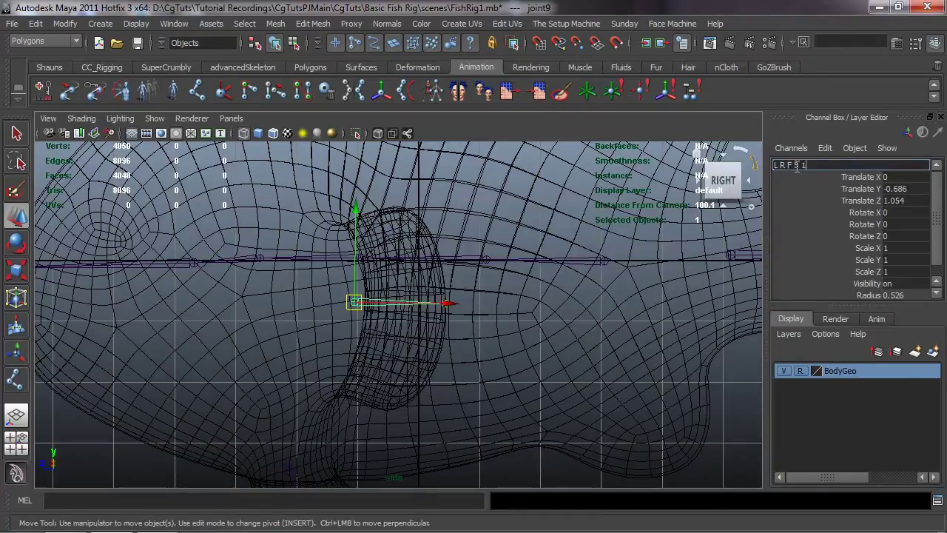
key("Return")
- Return to the perspective view and rename the side fin chain's end joint L_R_S_F_End
key("space")
key("space")
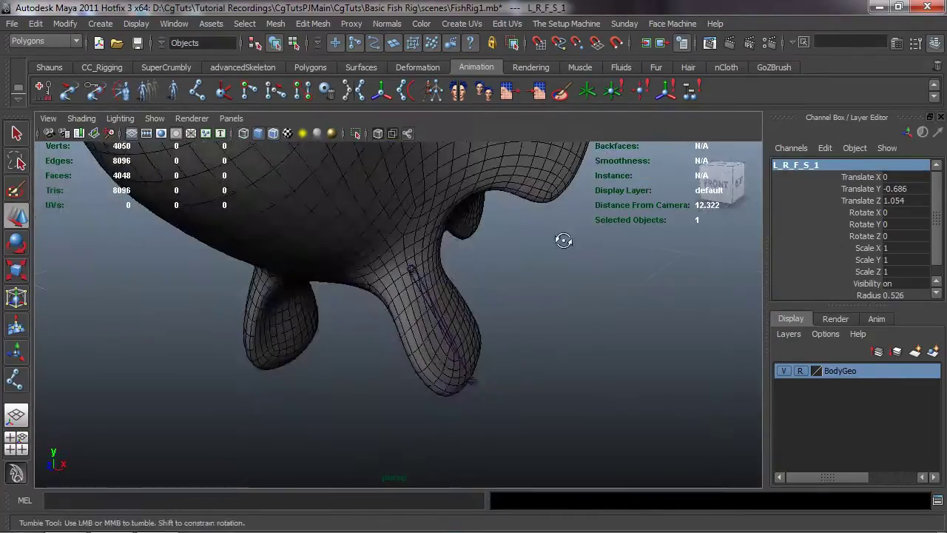
left_click_drag(559, 244, 532, 357, "alt")
middle_click_drag(533, 357, 534, 379, "alt")
key("Down")
double_click(804, 163)
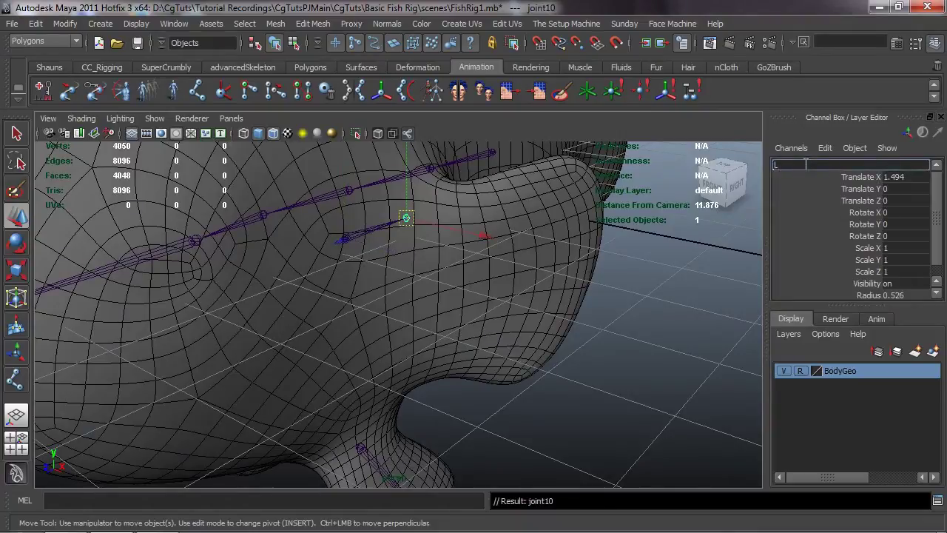
type("LR_S_F_End")
key("Return")
double_click(804, 164)
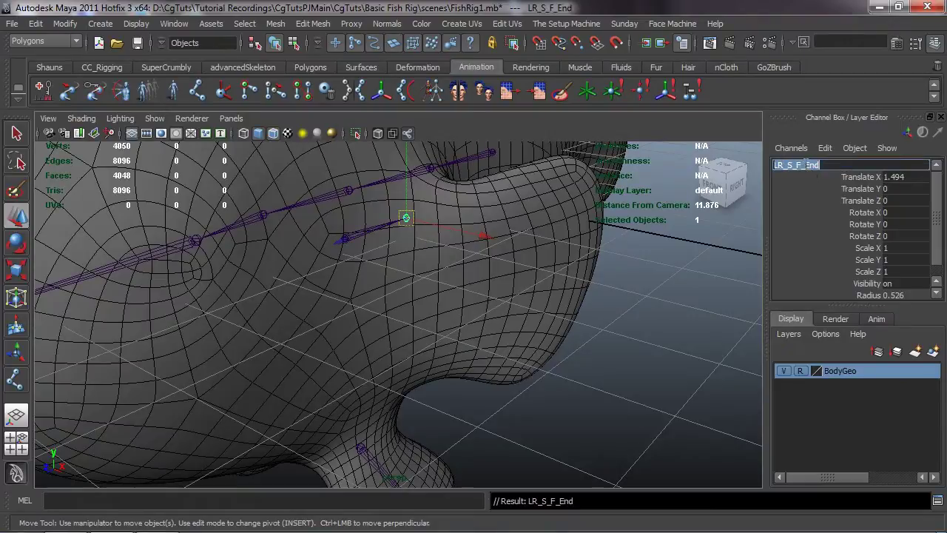
left_click(806, 164)
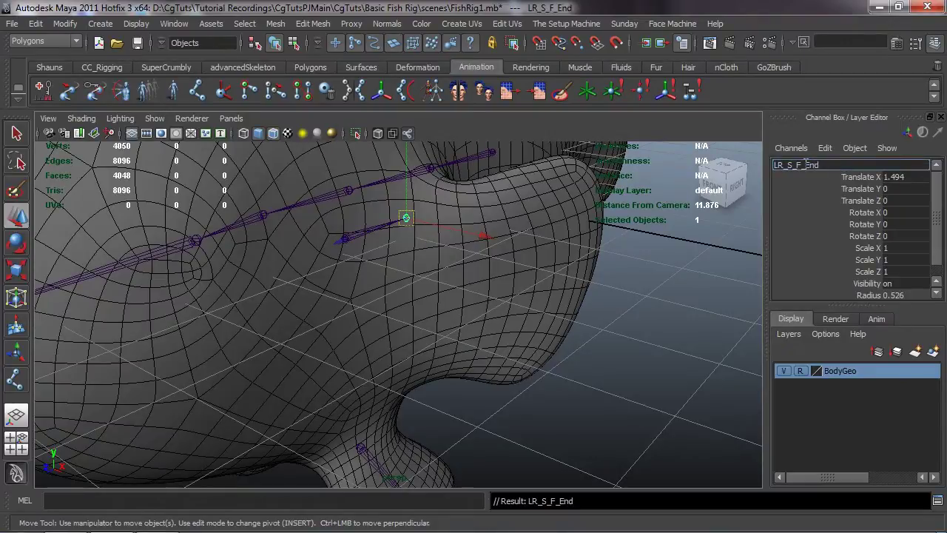
type("_")
key("Return")
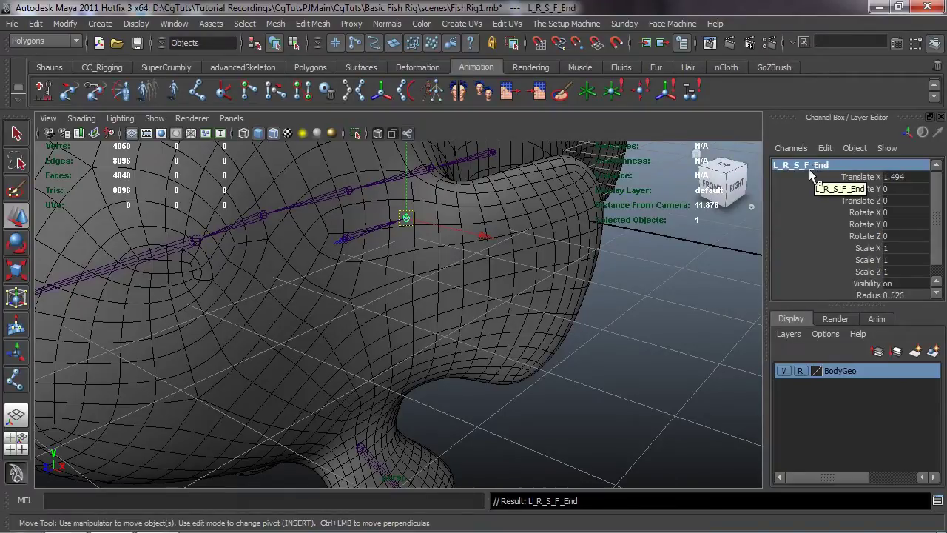
- Move the side fin chain from the body's centre outward to the base of the left side fin
left_click_drag(581, 303, 606, 317, "alt")
left_click(372, 246)
left_click(361, 241)
left_click_drag(361, 240, 422, 275, "alt")
key("w")
left_click_drag(453, 229, 412, 387)
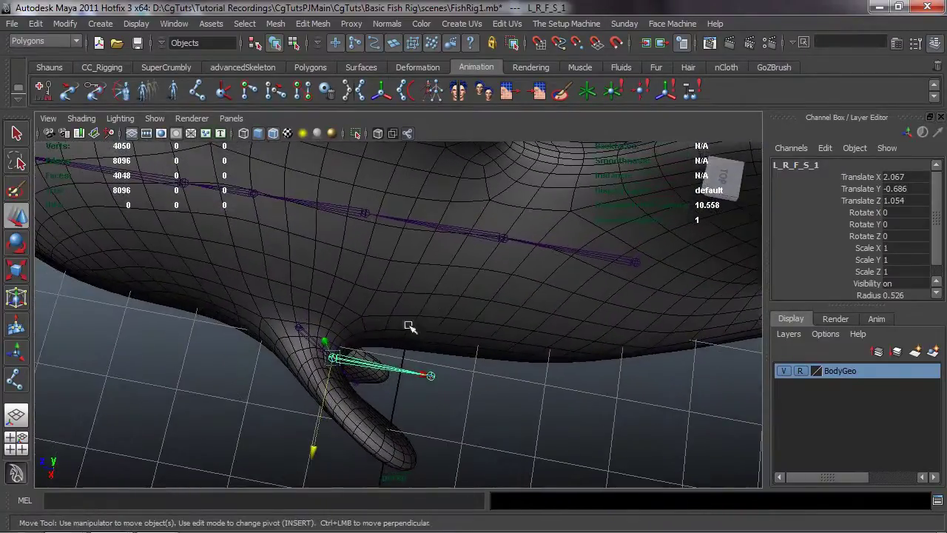
left_click(311, 448)
key("ctrl+z")
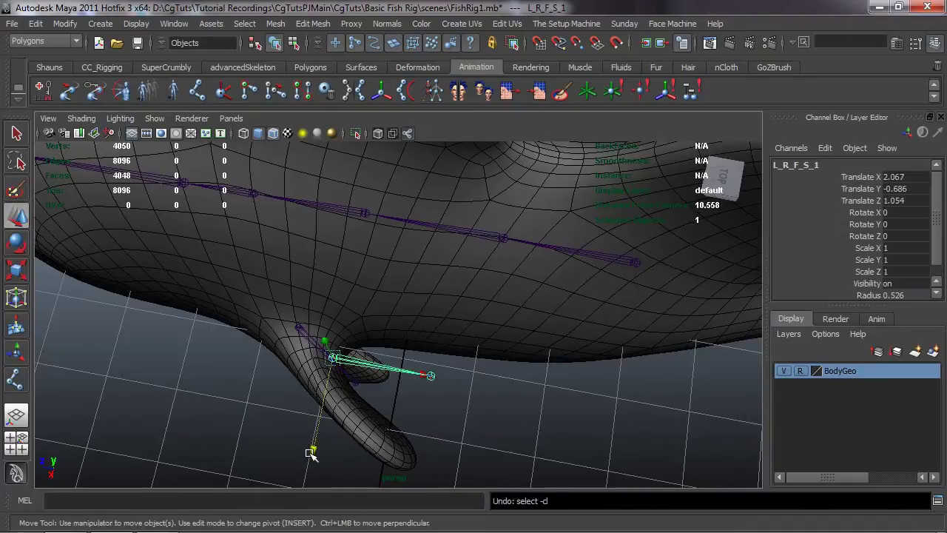
left_click_drag(311, 452, 329, 303)
left_click_drag(448, 233, 403, 240)
left_click_drag(403, 240, 518, 328, "alt")
- Shift the side fin's end joint outward toward the fin's tip and fine-tune the chain inside the fin
key("Down")
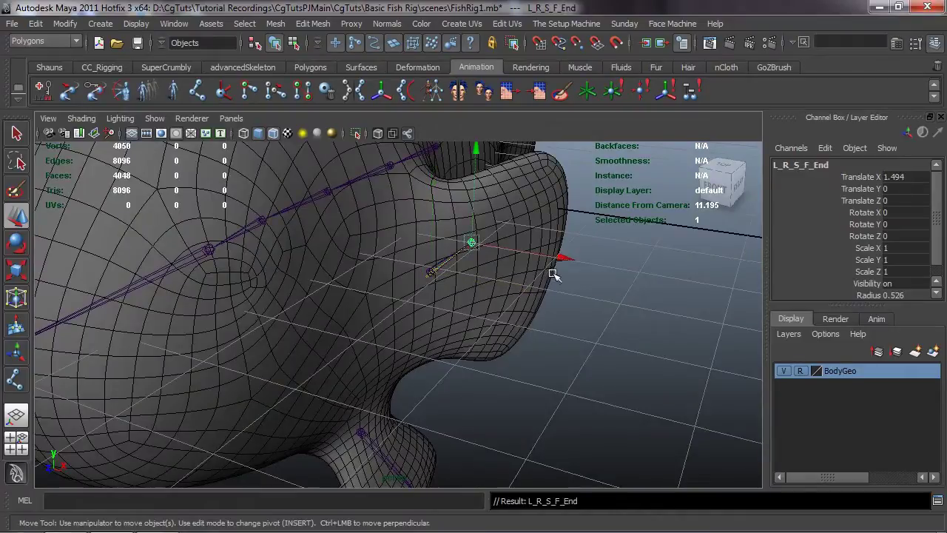
left_click_drag(570, 260, 646, 300)
left_click_drag(646, 300, 430, 349, "alt")
left_click_drag(266, 439, 415, 391)
left_click_drag(429, 259, 429, 295)
left_click(320, 404)
key("ctrl+z")
left_click_drag(337, 401, 311, 376)
left_click(212, 363)
middle_click_drag(310, 377, 351, 406, "alt")
left_click_drag(351, 407, 323, 404, "alt")
right_click_drag(324, 404, 307, 392, "alt")
middle_click_drag(307, 392, 338, 381, "alt")
left_click_drag(338, 380, 334, 389, "alt")
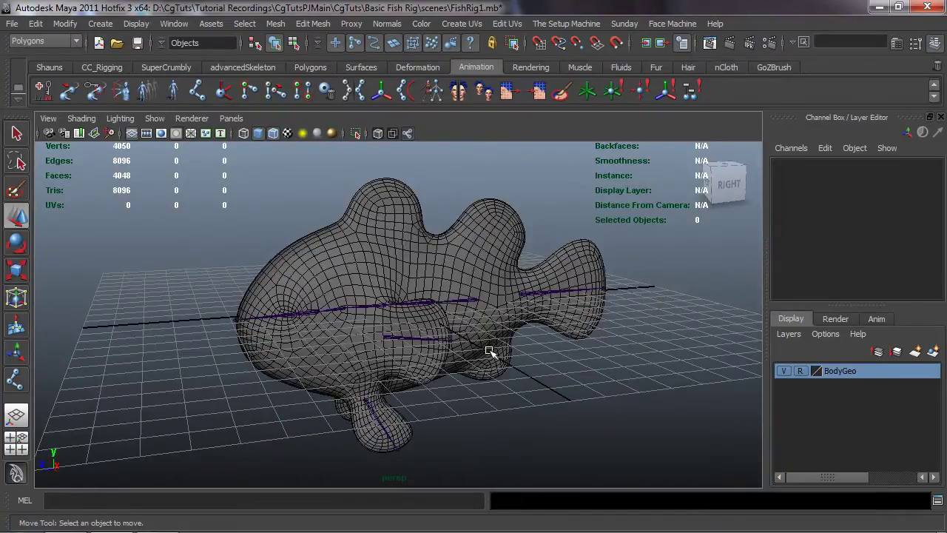
left_click_drag(485, 363, 422, 318, "alt")
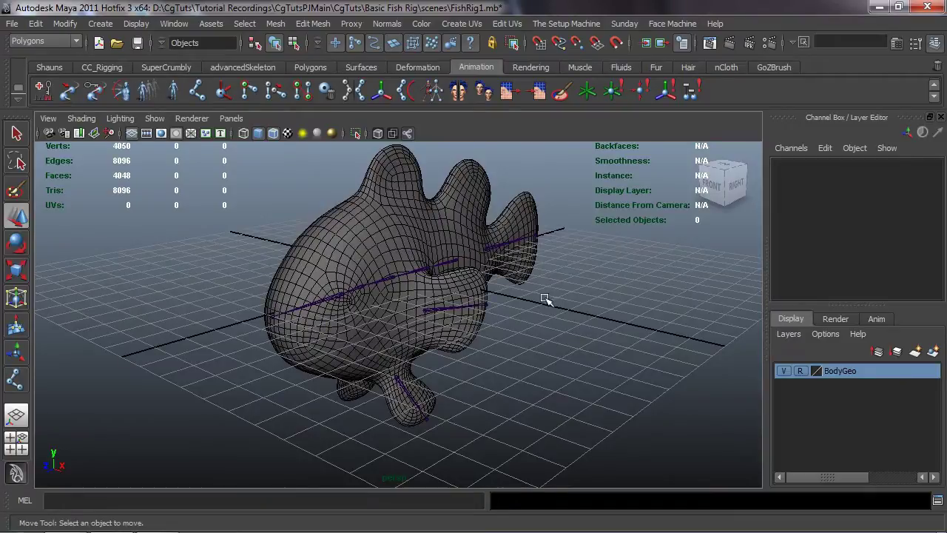
left_click_drag(543, 299, 494, 305, "alt")
left_click_drag(412, 278, 429, 280, "alt")
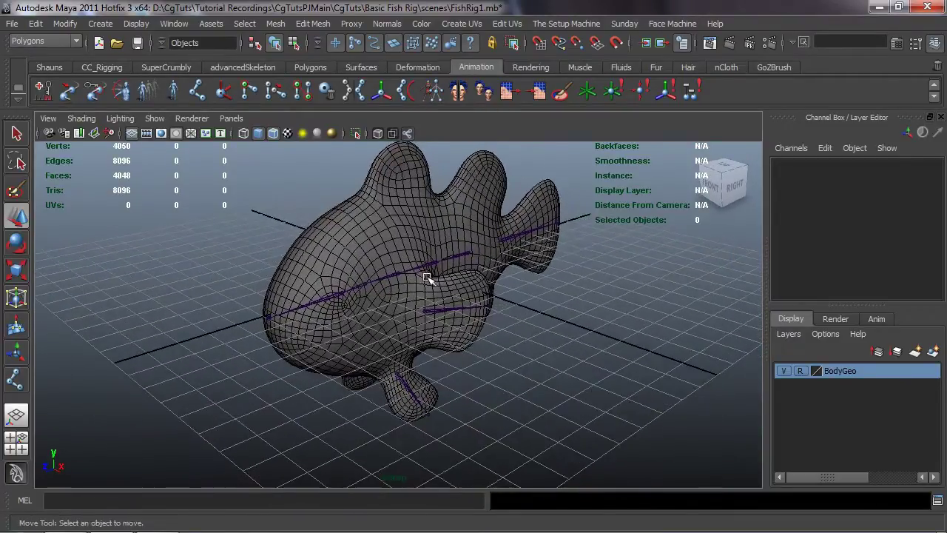
left_click_drag(484, 324, 454, 323, "alt")
left_click_drag(432, 269, 459, 310, "alt")
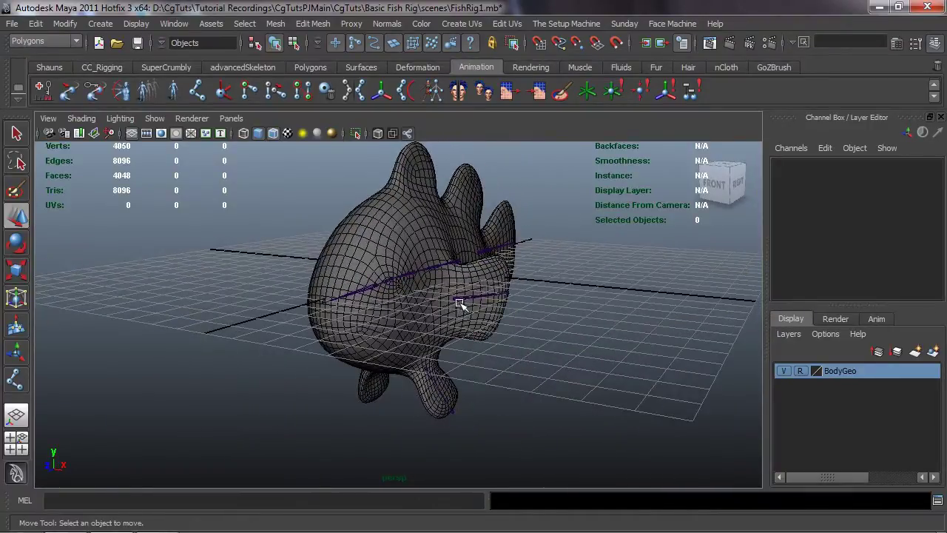
- Open the Mirror Joint options from the Animation menu set and place the window clear of the left fins
key("F2")
left_click_drag(345, 358, 287, 306, "alt")
left_click_drag(329, 337, 259, 319, "alt")
scroll(281, 319, "up", 5)
middle_click_drag(305, 306, 323, 308, "alt")
left_click_drag(323, 307, 342, 303, "alt")
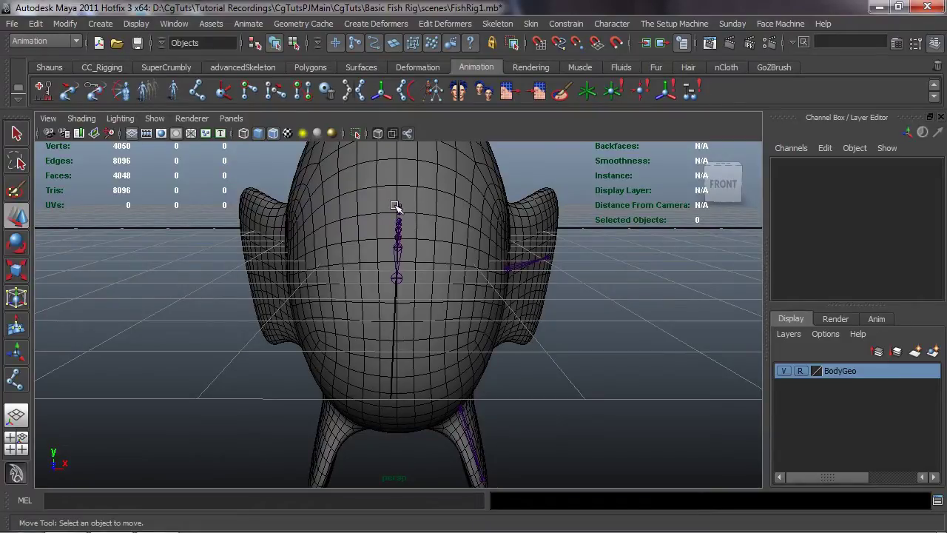
left_click_drag(408, 261, 392, 266, "alt")
right_click_drag(392, 266, 397, 290, "alt")
left_click_drag(397, 289, 402, 268, "alt")
left_click(488, 24)
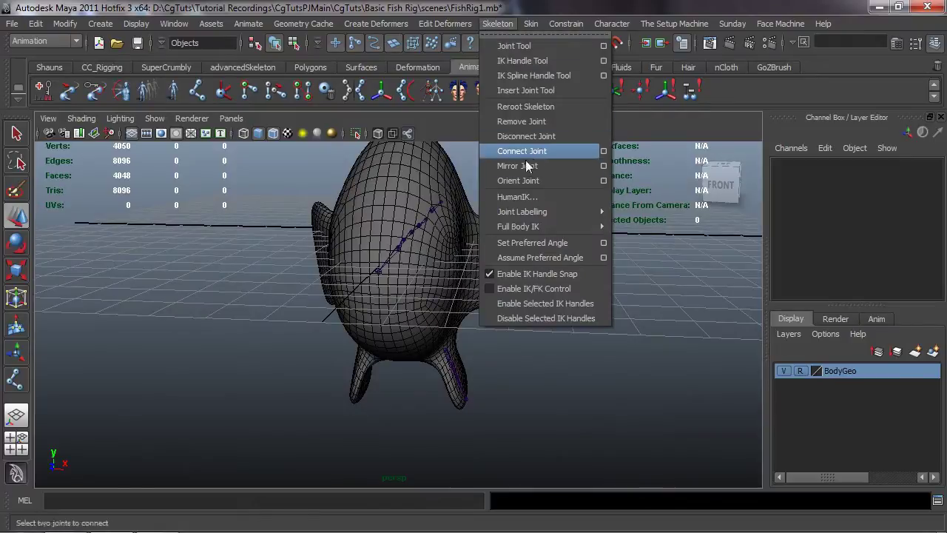
left_click(594, 168)
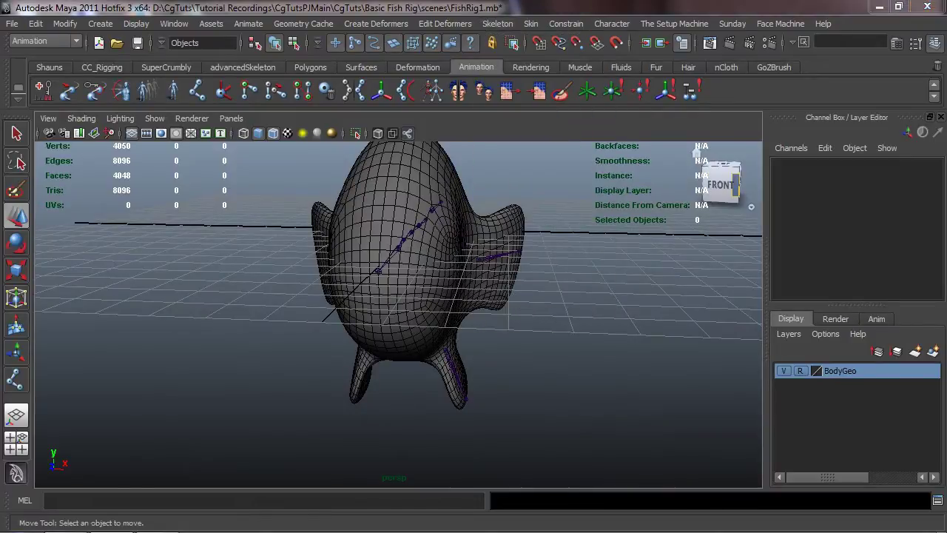
left_click_drag(728, 151, 482, 92)
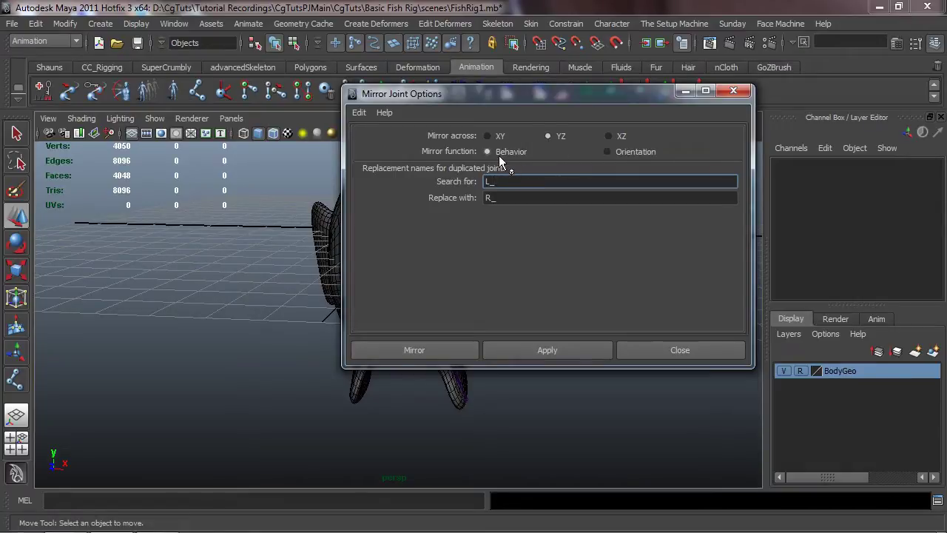
left_click_drag(573, 94, 199, 114)
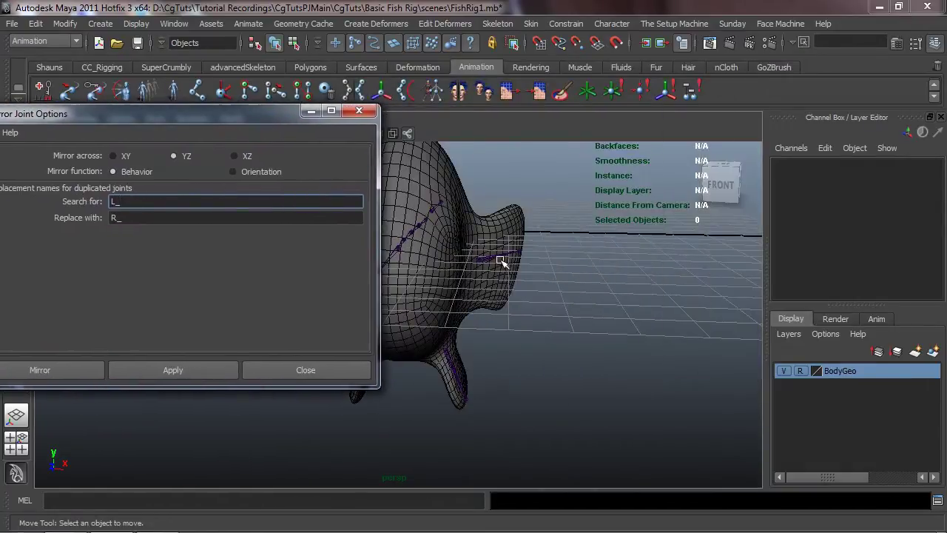
- Mirror the left side fin chain across YZ with the Behavior function, replacing L_ with R_ in the joint names
left_click(476, 259)
left_click_drag(550, 304, 429, 297, "alt")
left_click(172, 369)
- Mirror the left bottom fin chain to the opposite fin with the same YZ, Behavior and L_ to R_ settings
left_click_drag(553, 360, 565, 337, "alt")
middle_click_drag(540, 326, 510, 281, "alt")
right_click_drag(510, 282, 501, 304, "alt")
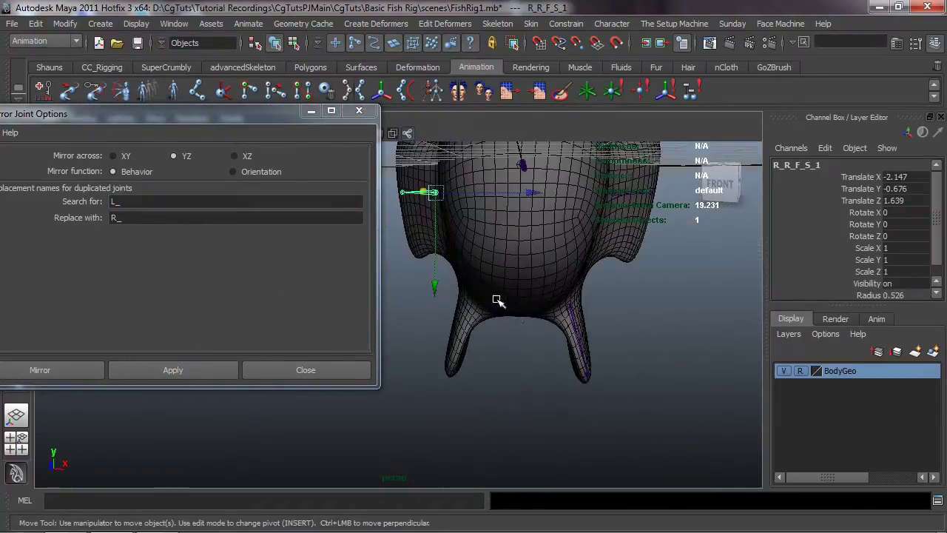
left_click_drag(500, 305, 540, 307, "alt")
left_click(577, 307)
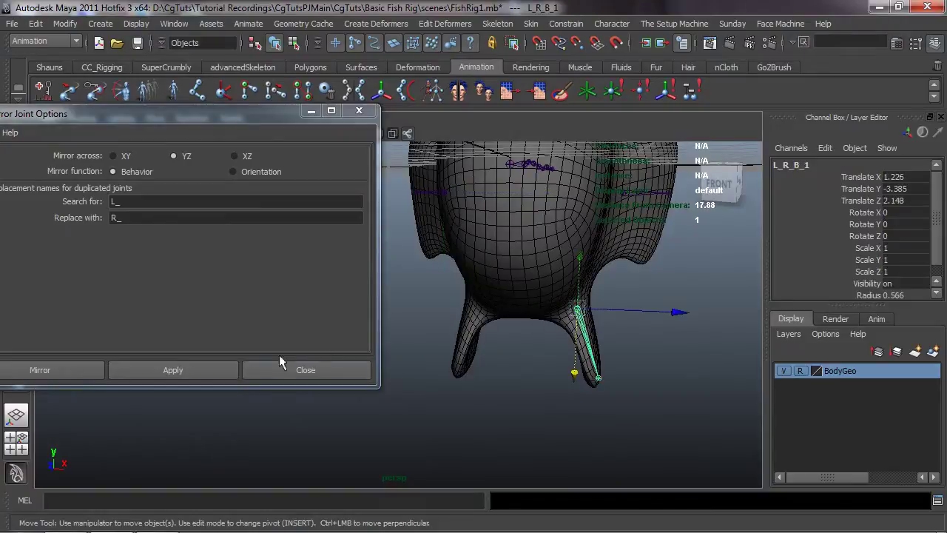
left_click(197, 368)
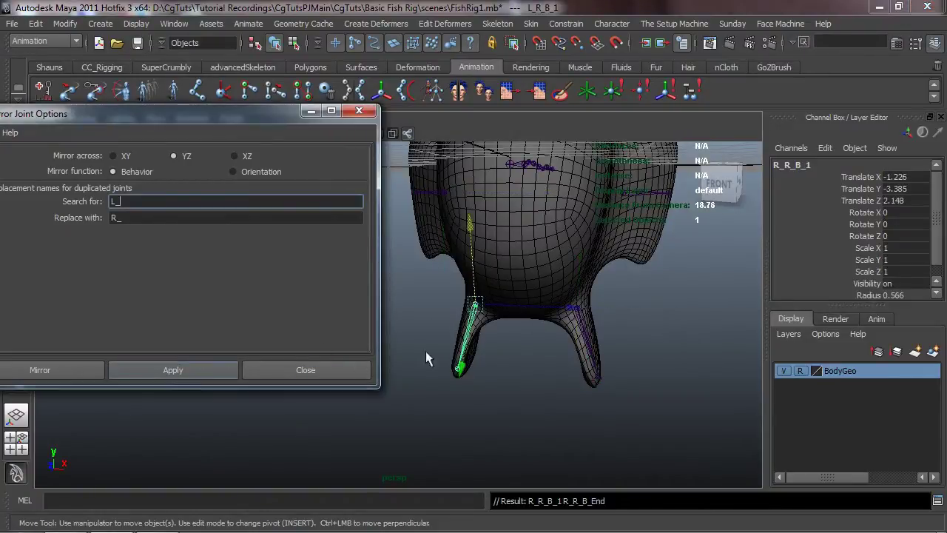
- Close the Mirror Joint options and select the base joints of both bottom fin chains
left_click(359, 112)
middle_click_drag(491, 296, 321, 281, "alt")
left_click(321, 281)
left_click(400, 282)
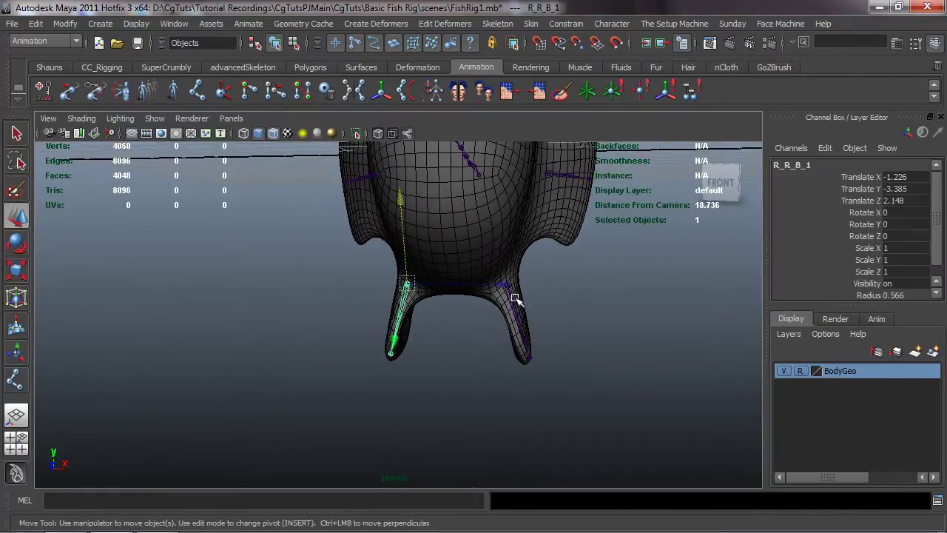
left_click_drag(529, 298, 621, 259, "alt")
left_click(621, 259, "shift")
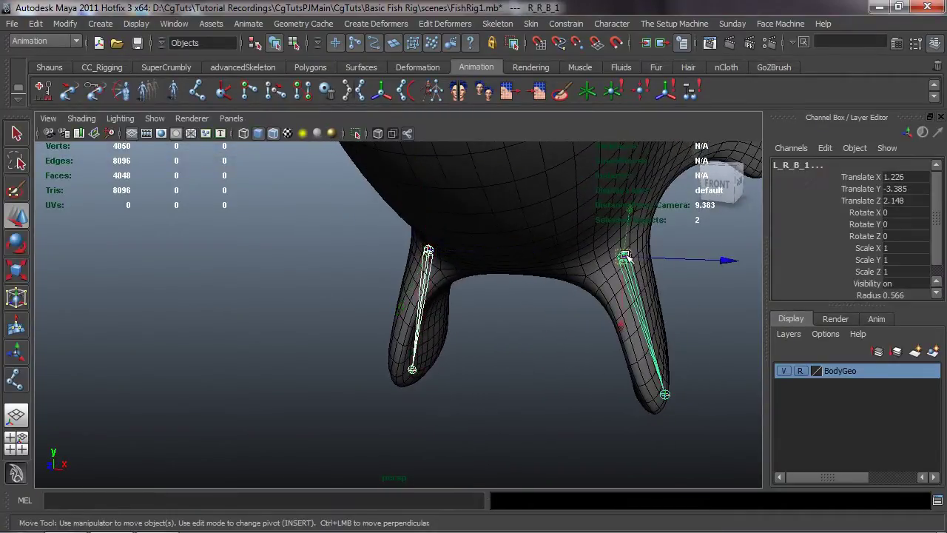
- Test-rotate both bottom fin chains together about Y to check the mirrored behavior and undo the rotation
key("e")
left_click(863, 225)
middle_click_drag(543, 423, 603, 425)
left_click(252, 330)
key("ctrl+z")
key("ctrl+z")
left_click_drag(268, 366, 387, 371, "alt")
- Add both side fin base joints to the selection and parent all four fin chains to the spine joint just behind the head
key("w")
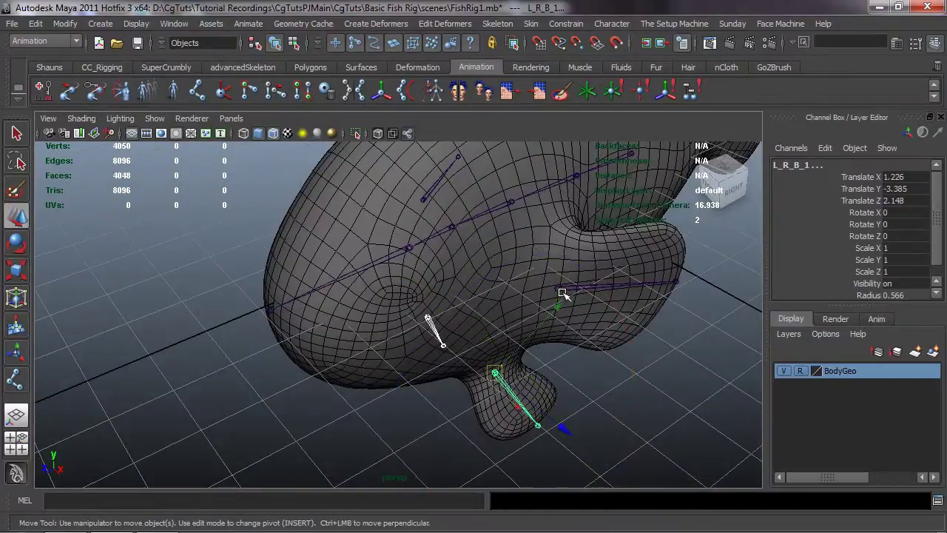
left_click(554, 291, "shift")
left_click_drag(446, 334, 436, 298, "alt")
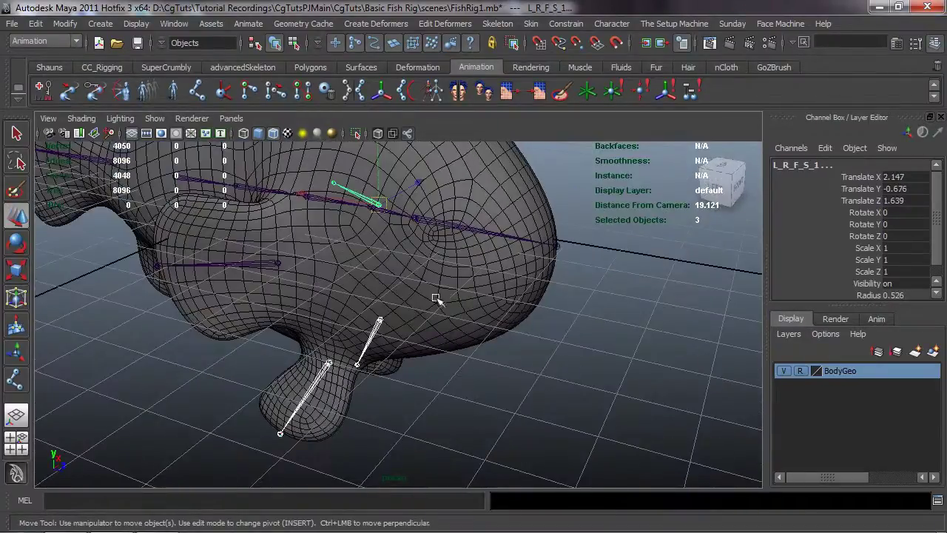
left_click(282, 261, "shift")
scroll(404, 379, "up", 5)
left_click_drag(406, 379, 424, 365, "alt")
scroll(431, 338, "down", 3)
middle_click_drag(431, 336, 454, 419, "alt")
scroll(454, 419, "up", 3)
left_click_drag(442, 401, 452, 399, "alt")
scroll(458, 395, "down", 4)
middle_click_drag(467, 387, 496, 395, "alt")
scroll(497, 395, "up", 2)
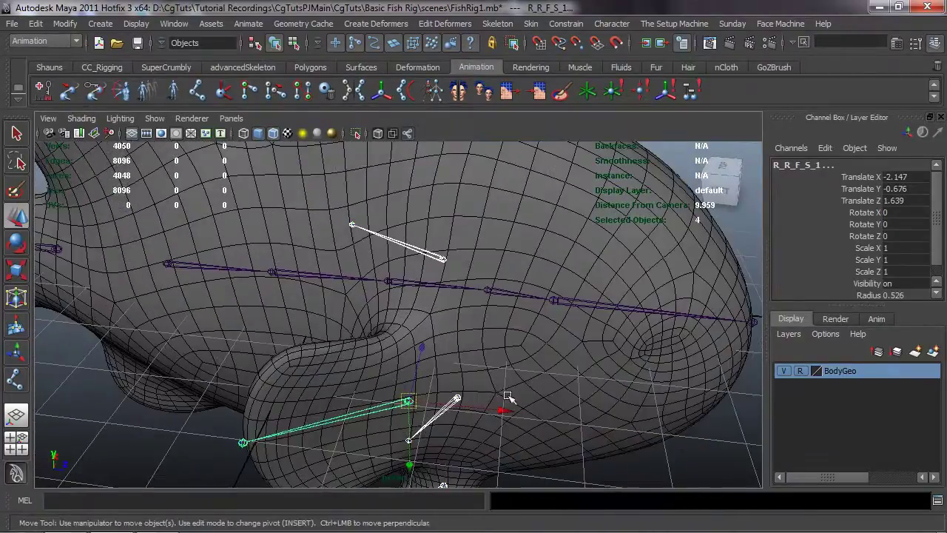
left_click_drag(497, 395, 511, 364, "alt")
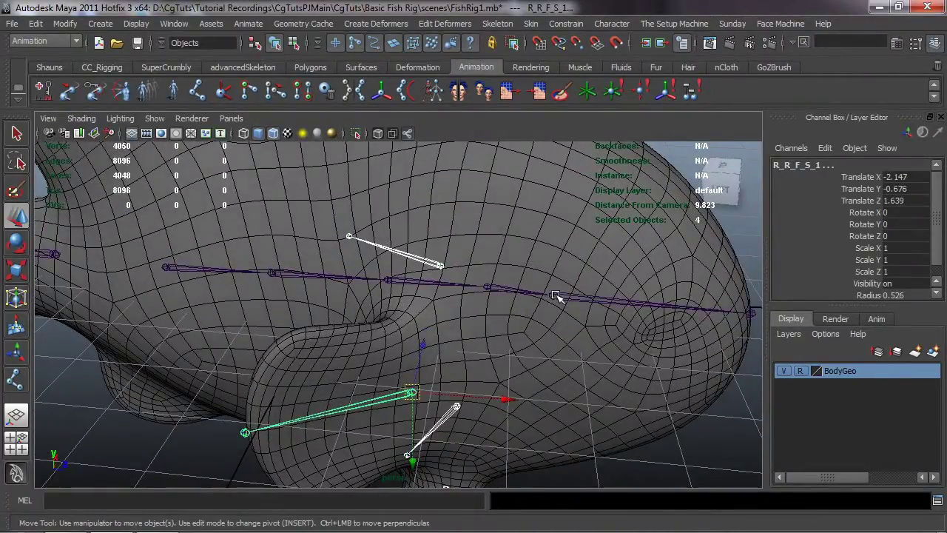
left_click(489, 287, "shift")
key("p")
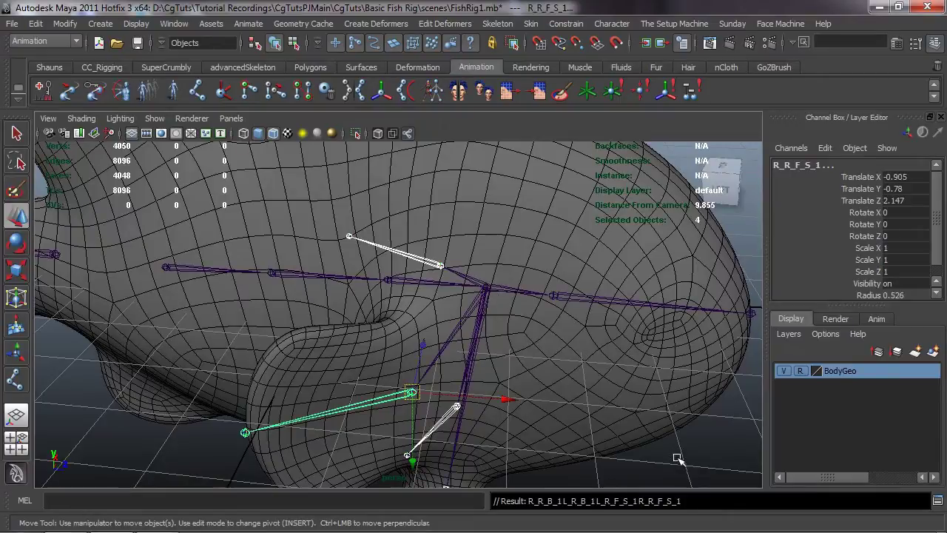
left_click(678, 458)
- Parent the tail chain's base joint to the rearmost joint of the body spine
right_click_drag(476, 407, 549, 381, "alt")
mouse_move(549, 382)
left_mouse_down("alt")
mouse_move(508, 396)
mouse_move(466, 338)
mouse_move(556, 397)
left_mouse_up("alt")
middle_click_drag(556, 397, 655, 414, "alt")
right_click_drag(414, 377, 496, 387, "alt")
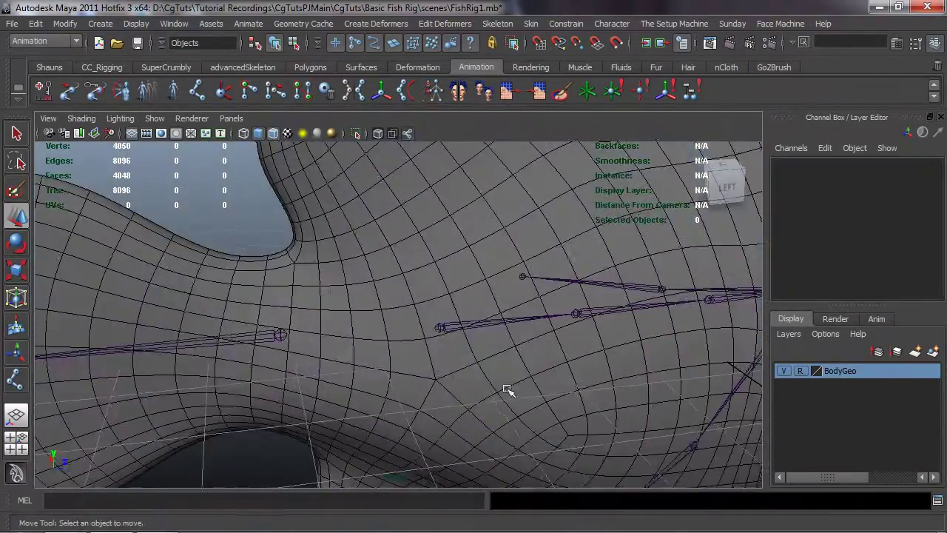
left_click_drag(497, 387, 459, 377, "alt")
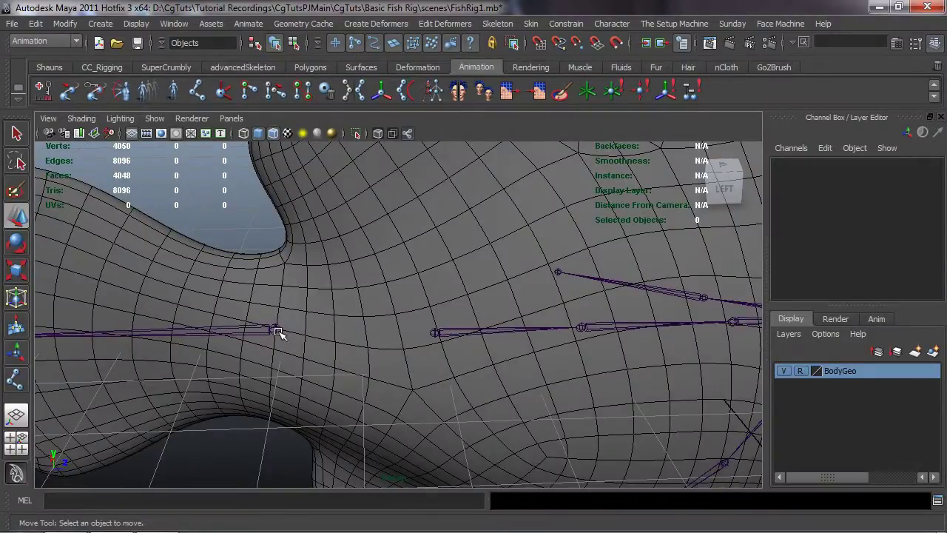
left_click(276, 331)
left_click(435, 332, "shift")
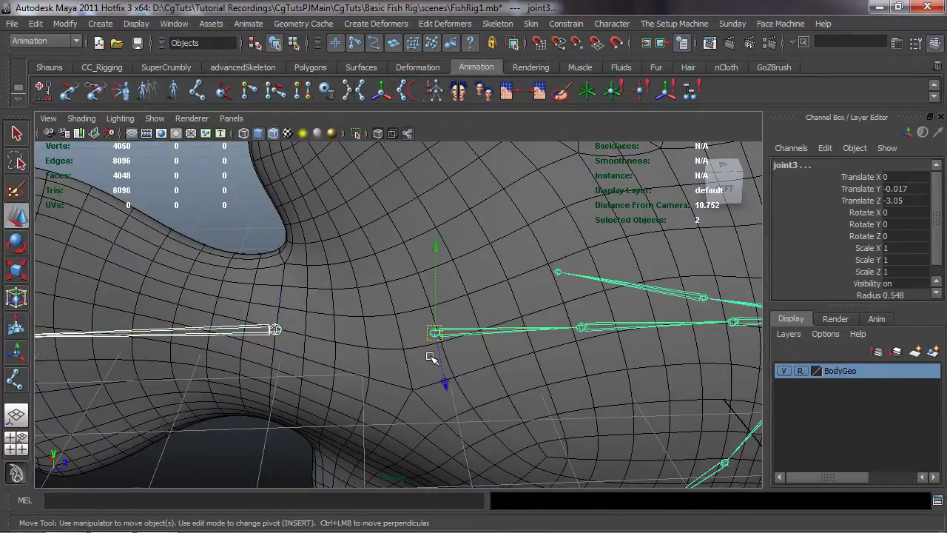
key("p")
scroll(360, 400, "down", 5)
left_click(313, 404)
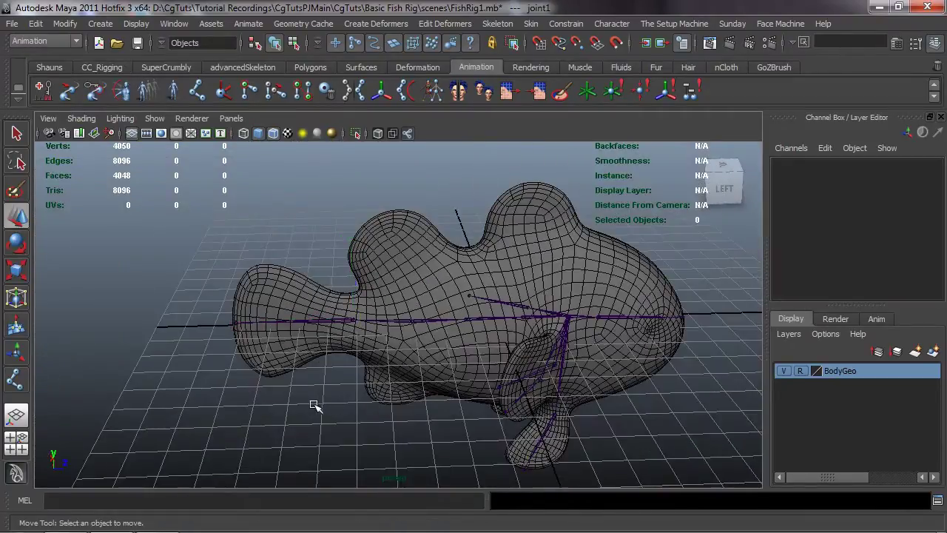
- Test-move the whole skeleton by its root joint and undo the move
scroll(338, 405, "up", 4)
left_click_drag(338, 405, 371, 376, "alt")
left_click(432, 324)
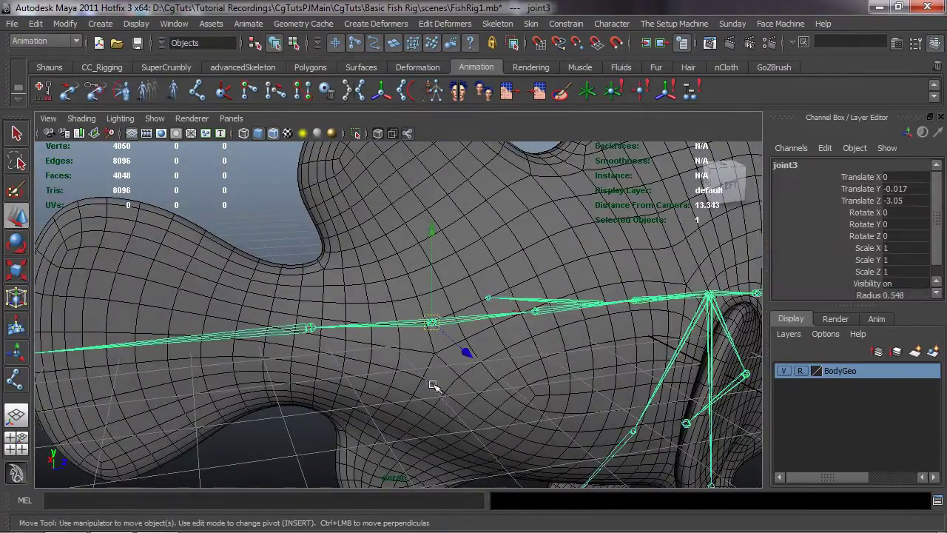
scroll(433, 391, "down", 5)
left_click_drag(434, 386, 408, 376, "alt")
mouse_move(411, 317)
left_mouse_down()
mouse_move(410, 345)
mouse_move(412, 328)
left_mouse_up()
key("ctrl+z")
left_click(317, 391)
- Take the BodyGeo layer out of reference mode and select the fish mesh with display smoothness 1
left_click_drag(317, 392, 514, 354, "alt")
scroll(555, 387, "up", 5)
scroll(493, 395, "down", 3)
left_click(523, 324)
key("1")
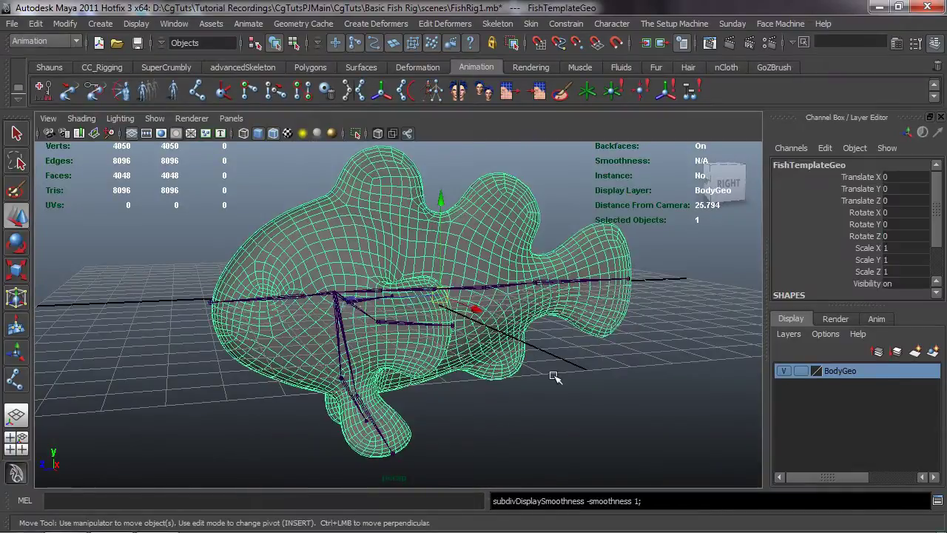
left_click_drag(555, 378, 486, 305, "alt")
left_click_drag(538, 358, 532, 361, "alt")
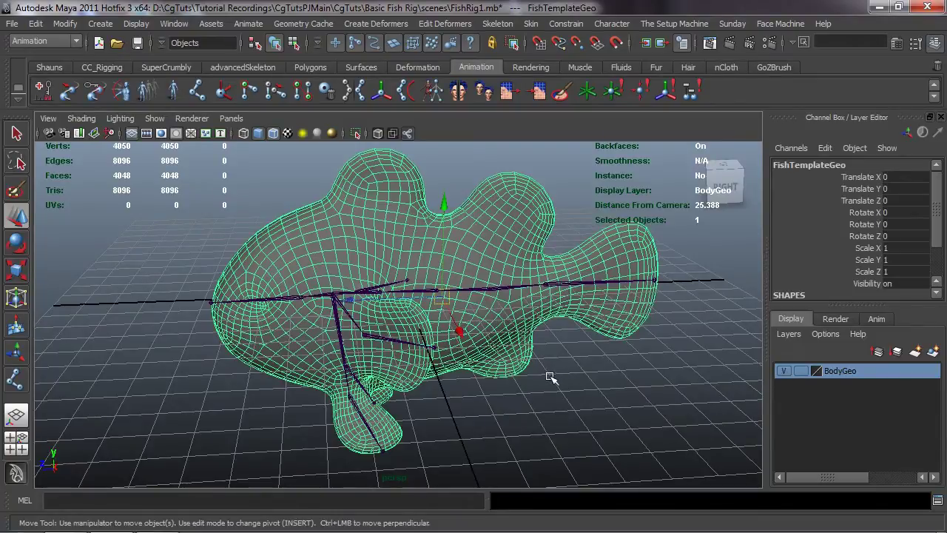
left_click_drag(549, 375, 548, 376, "alt")
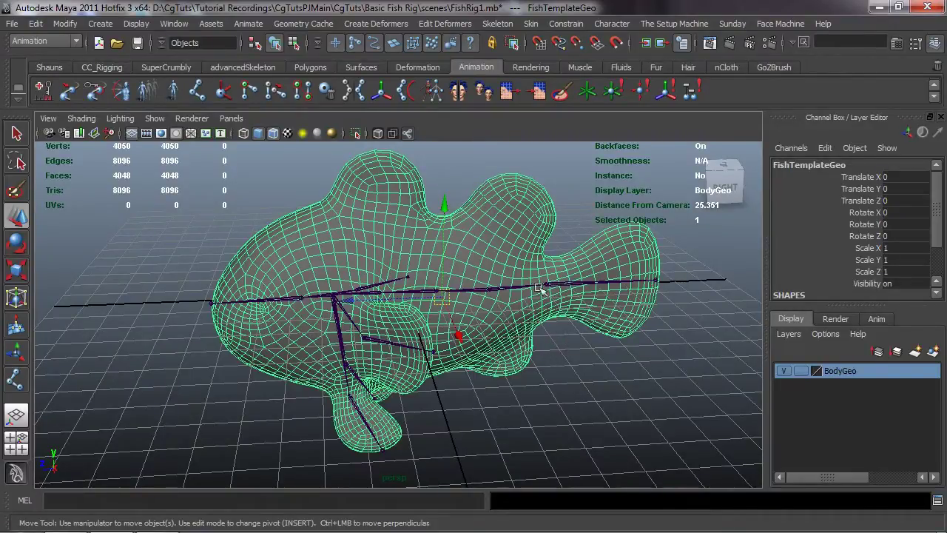
- Smooth bind the fish mesh to the root's joint hierarchy using Closest in hierarchy, Classic Linear, max influences 6 and dropoff rate 4.0
left_click(501, 288, "shift")
left_click_drag(511, 300, 485, 300, "alt")
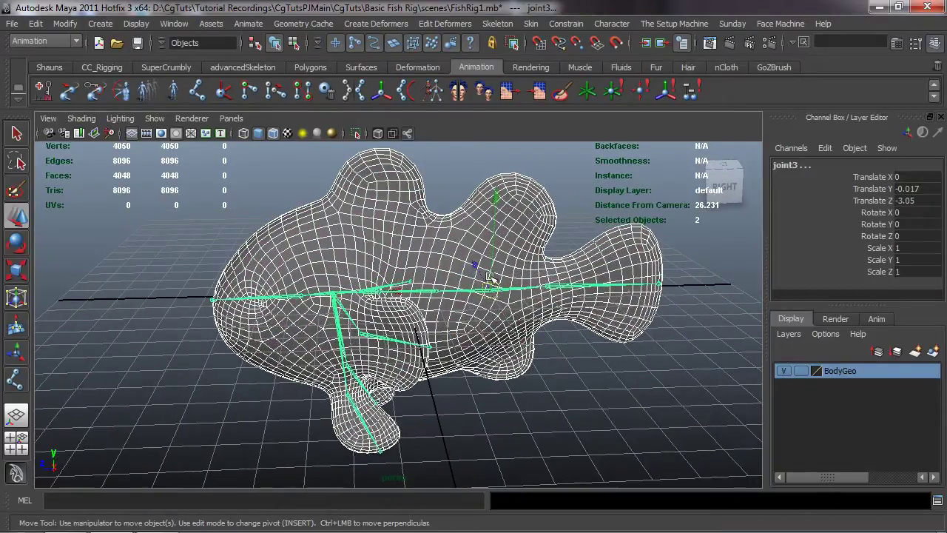
left_click(497, 23)
mouse_move(531, 23)
mouse_move(544, 47)
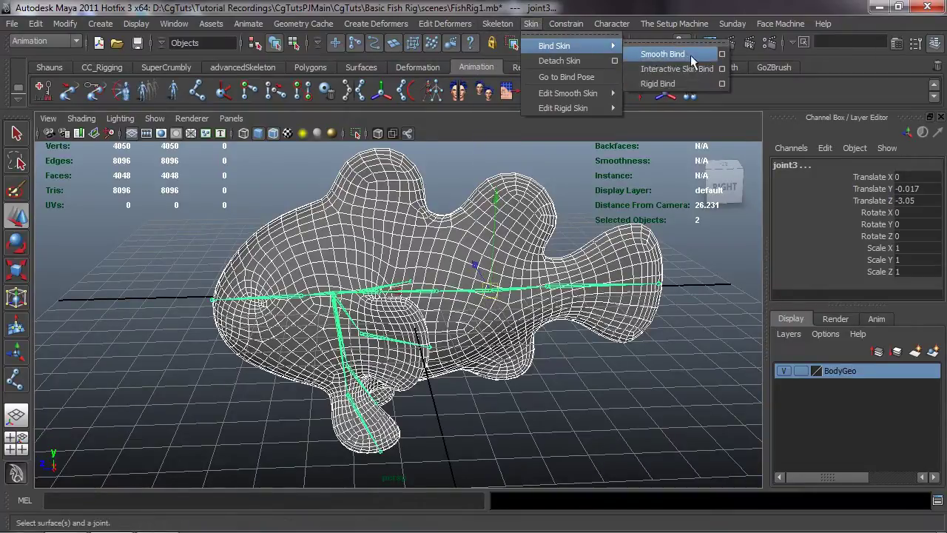
left_click(722, 61)
left_click_drag(222, 109, 245, 102)
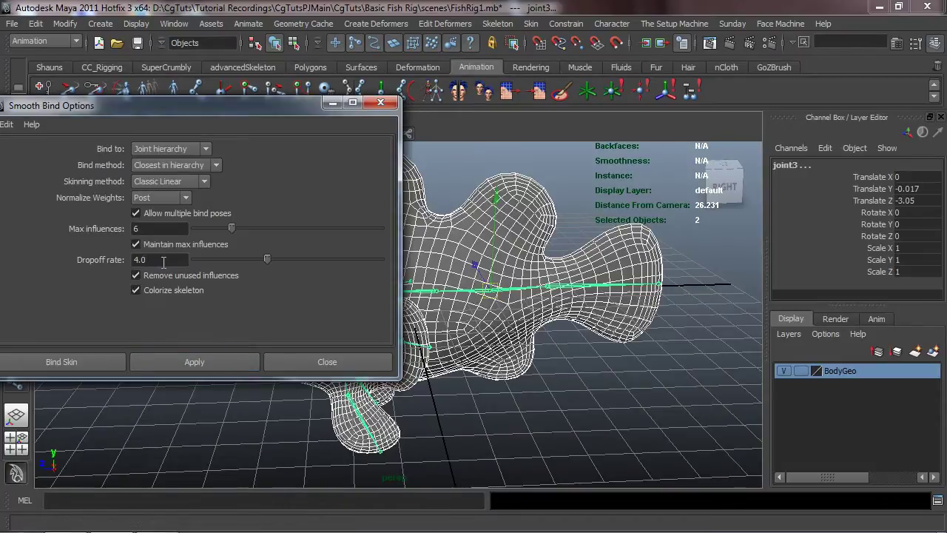
left_click(225, 362)
left_click(308, 363)
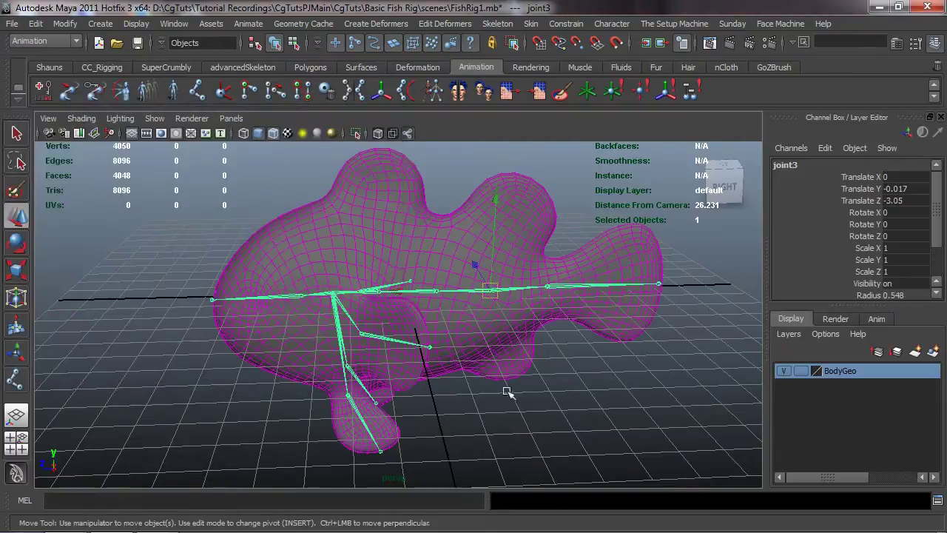
left_click(555, 386)
- Test-rotate the tail's base joint to check the skin deformation and undo the rotation
left_click_drag(571, 354, 508, 304, "alt")
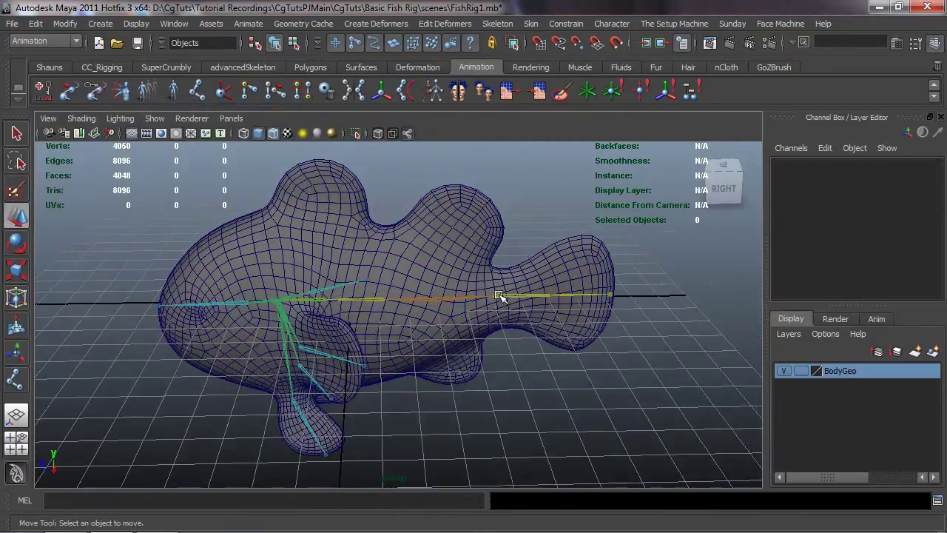
left_click(500, 296)
key("e")
mouse_move(416, 324)
left_mouse_down()
mouse_move(496, 322)
mouse_move(376, 318)
mouse_move(492, 324)
mouse_move(379, 322)
mouse_move(416, 322)
left_mouse_up()
key("ctrl+z")
left_click(95, 370)
- Rotate the left side fin's base joint about Y to test how the bound skin deforms
left_click_drag(155, 378, 115, 386, "alt")
middle_click_drag(115, 387, 194, 364, "alt")
right_click_drag(193, 364, 272, 335, "alt")
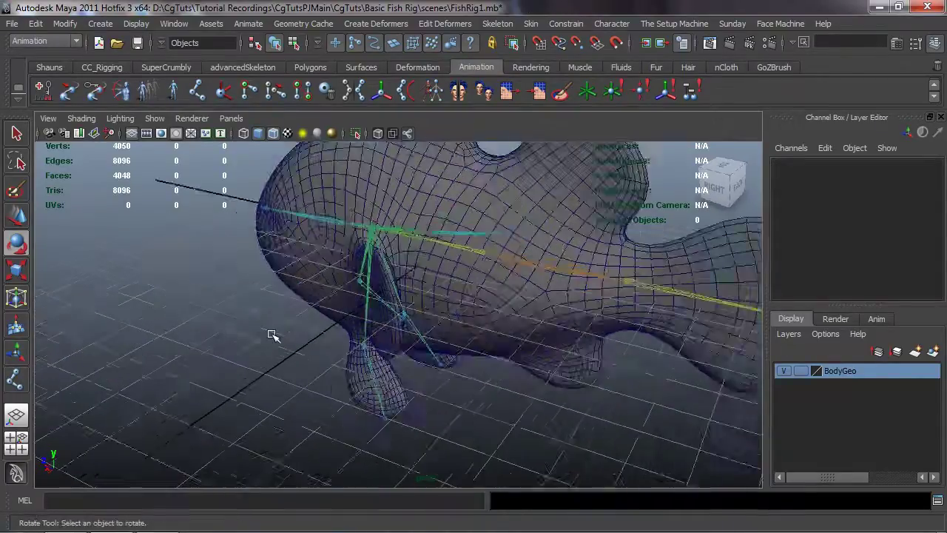
left_click_drag(272, 335, 249, 319, "alt")
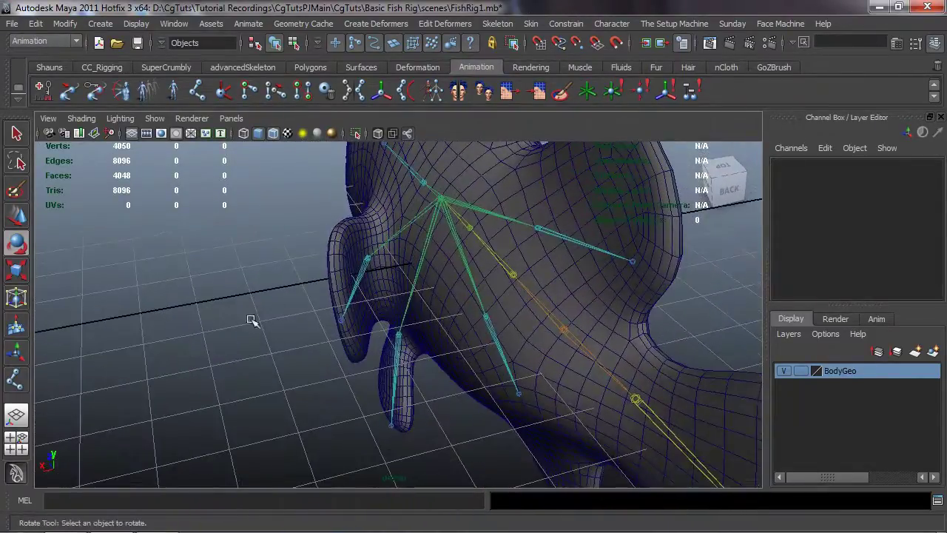
left_click(367, 261)
left_click_drag(360, 270, 305, 304, "alt")
left_click_drag(163, 335, 246, 347, "alt")
left_click_drag(401, 311, 434, 293)
key("ctrl+z")
left_click_drag(356, 333, 383, 304, "alt")
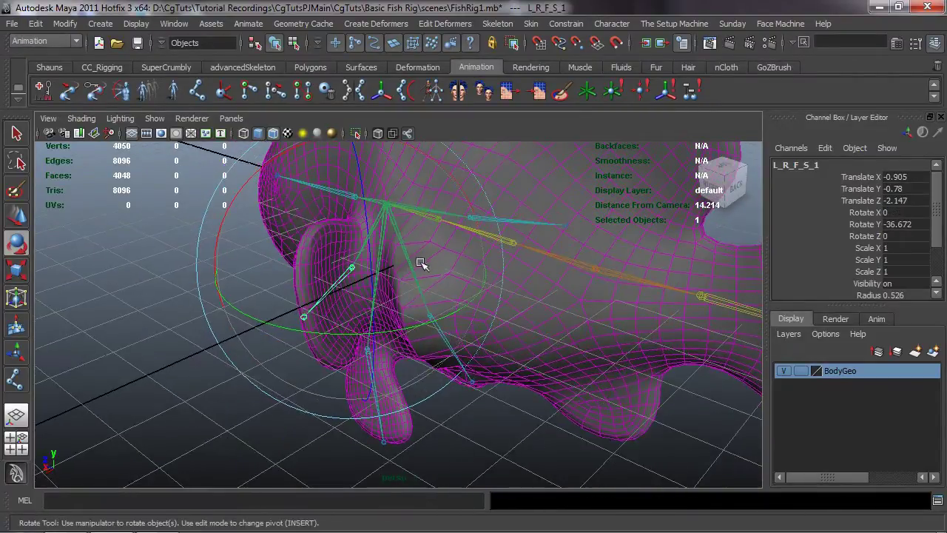
- Test the left side fin's rotation from other angles and reset its base joint's Rotate Y to 0
left_click_drag(331, 331, 318, 306, "alt")
left_click_drag(375, 326, 527, 300, "alt")
mouse_move(400, 320)
left_mouse_down("alt")
mouse_move(457, 318)
mouse_move(407, 315)
mouse_move(407, 195)
mouse_move(408, 319)
left_mouse_up("alt")
left_click(913, 224)
type("0")
key("Return")
right_click_drag(497, 353, 481, 422, "alt")
left_click_drag(480, 423, 508, 359, "alt")
left_click(587, 406)
right_click_drag(507, 359, 456, 364, "alt")
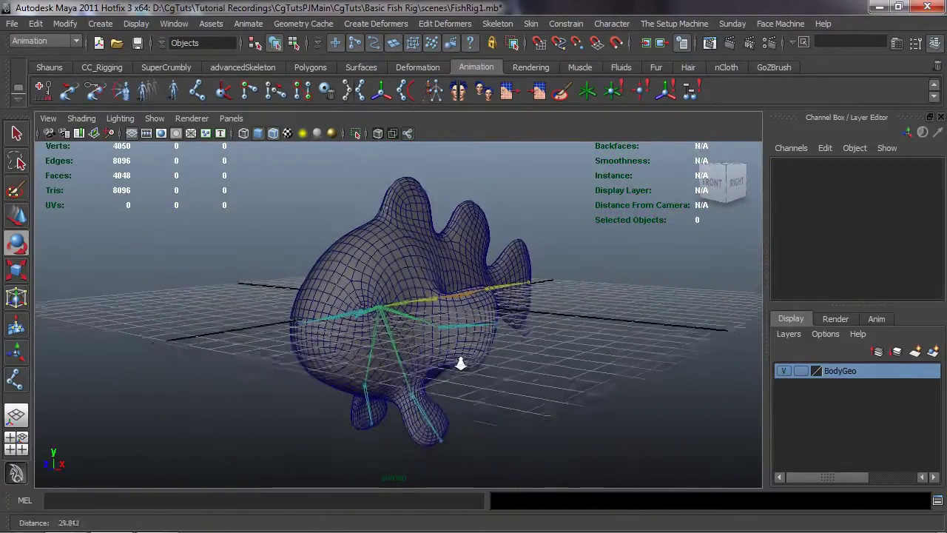
middle_click_drag(461, 369, 464, 372, "alt")
key("e")
left_click_drag(400, 323, 381, 328, "alt")
middle_click_drag(386, 318, 389, 315, "alt")
left_click_drag(388, 315, 388, 316, "alt")
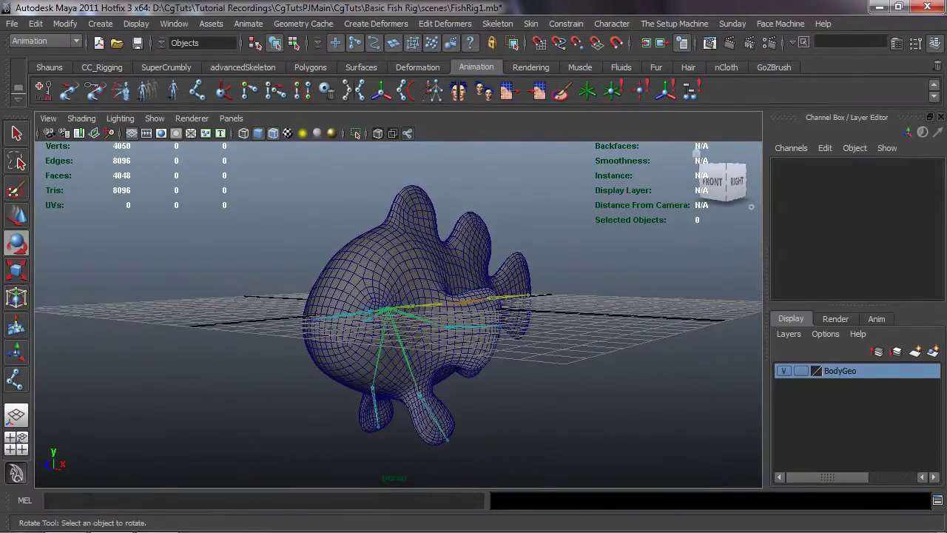